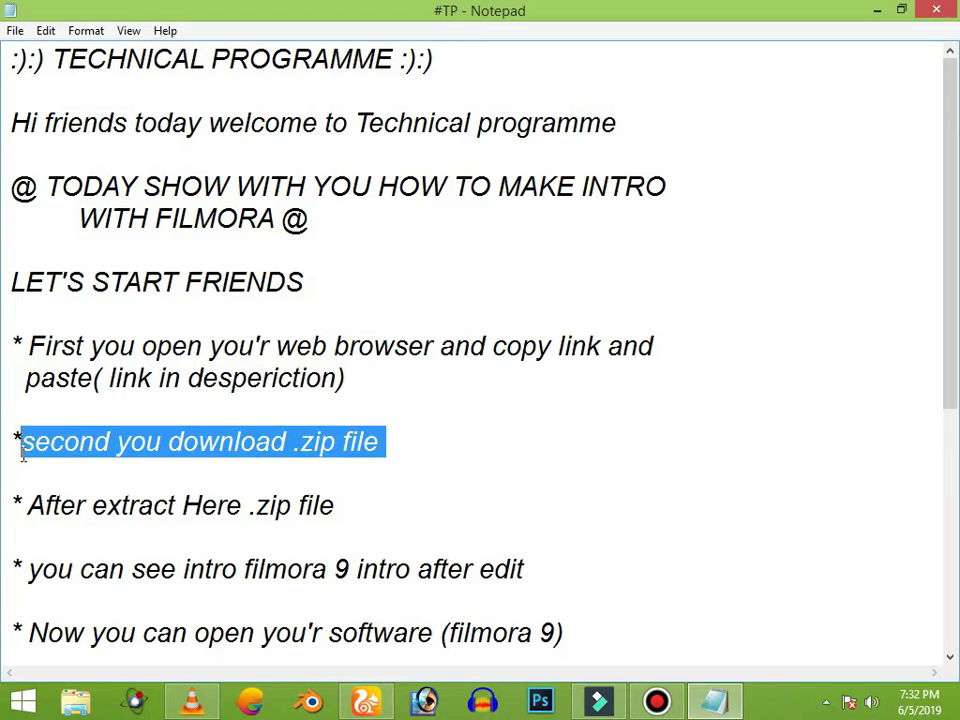
Step: Switch to the web browser and try to download Filmora Intro Template 17.rar from its MediaFire page
click(366, 702)
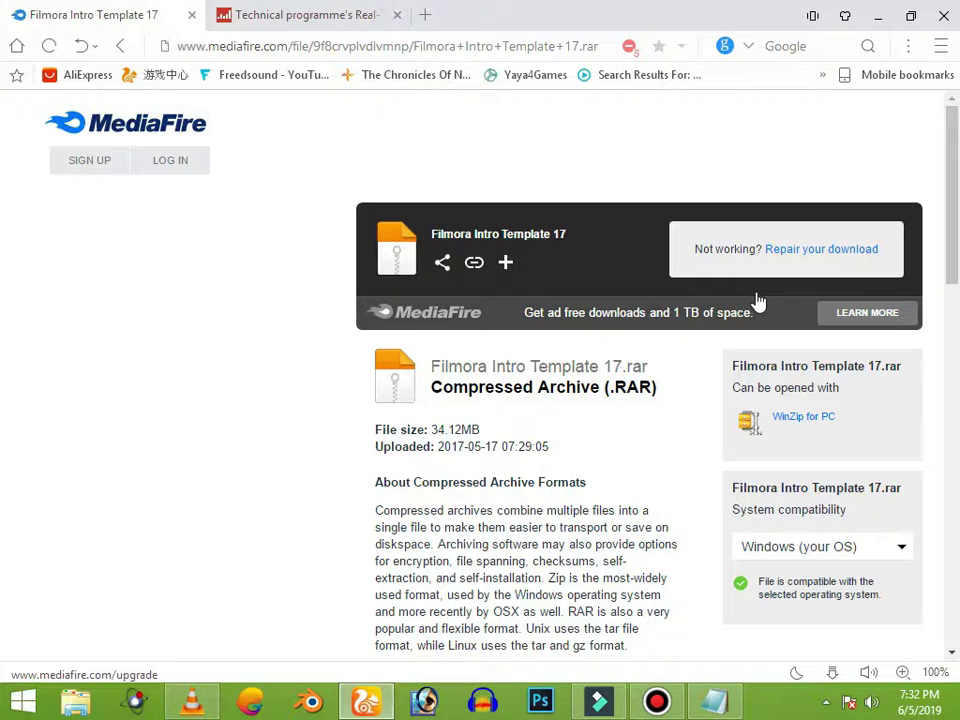
click(712, 270)
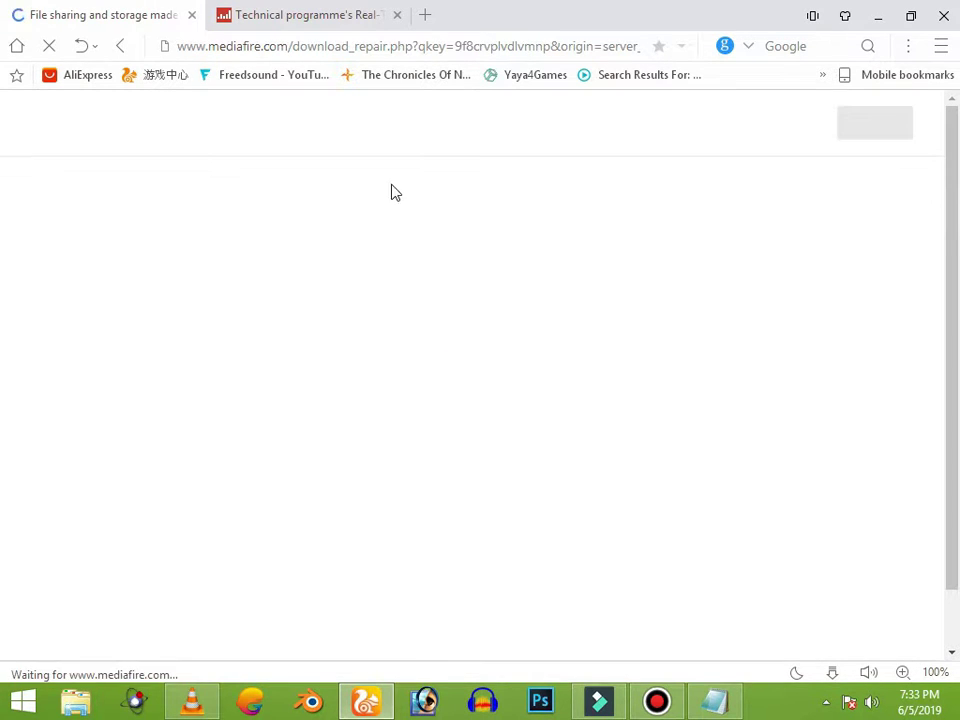
click(122, 47)
click(797, 257)
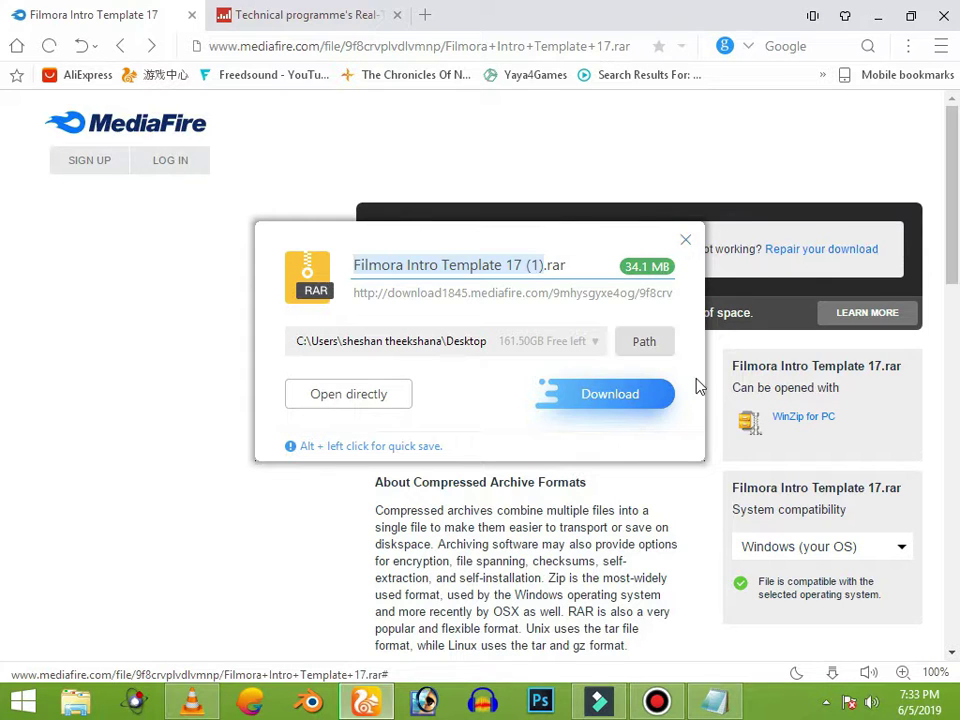
click(686, 240)
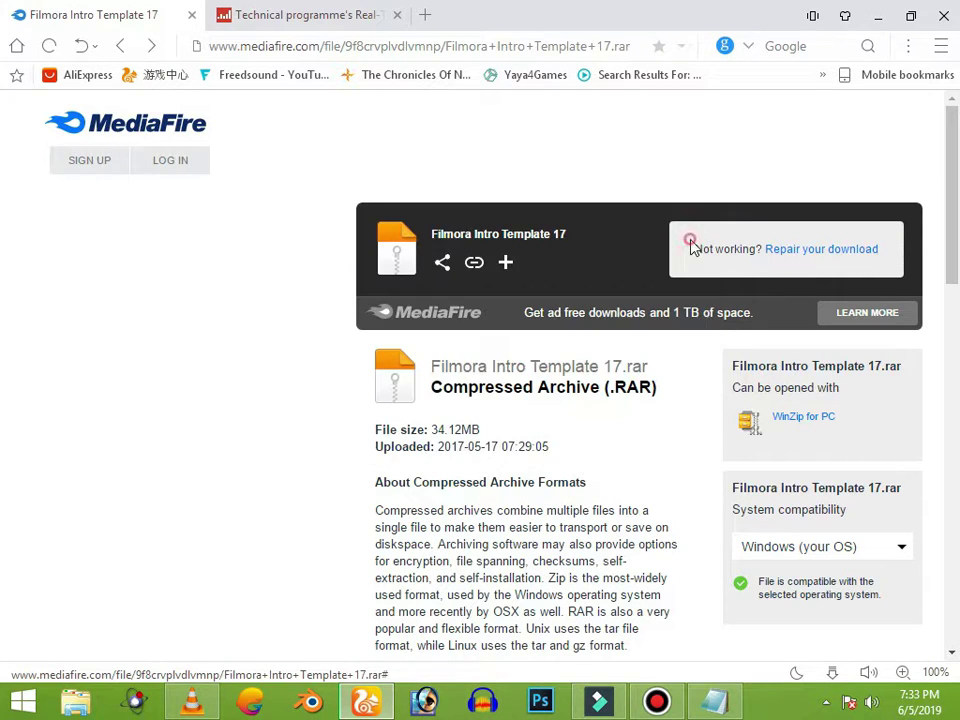
click(884, 12)
Step: Read the instruction about extracting the .zip file in the #TP notes in Notepad
click(15, 474)
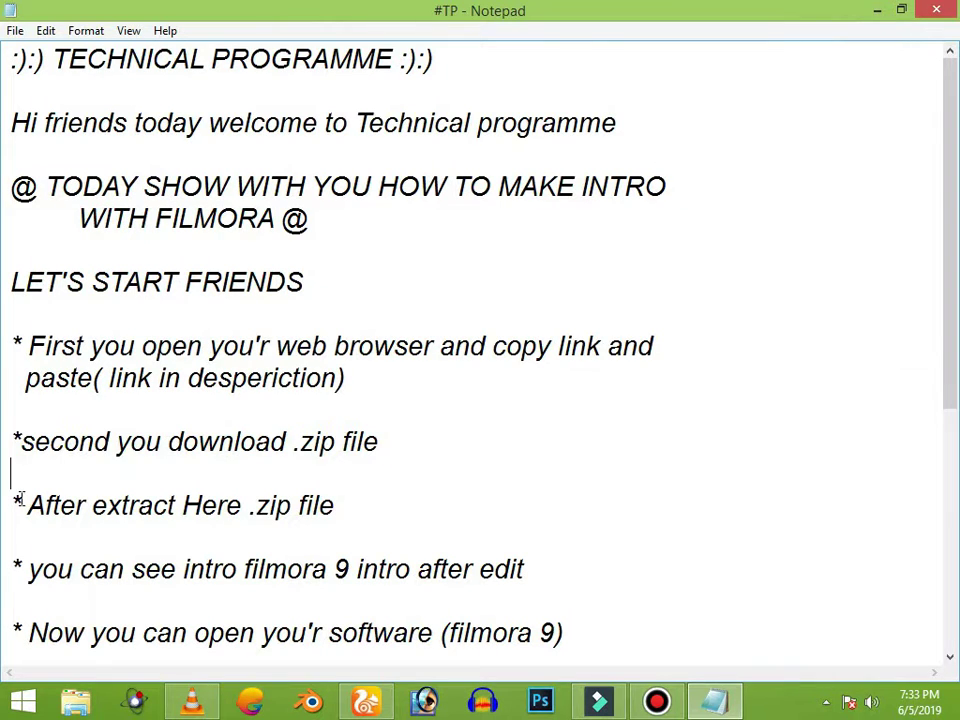
drag(97, 505, 381, 510)
click(376, 510)
click(882, 10)
Step: View the contents of the Filmora Intro Template 17 folder on the desktop
click(110, 140)
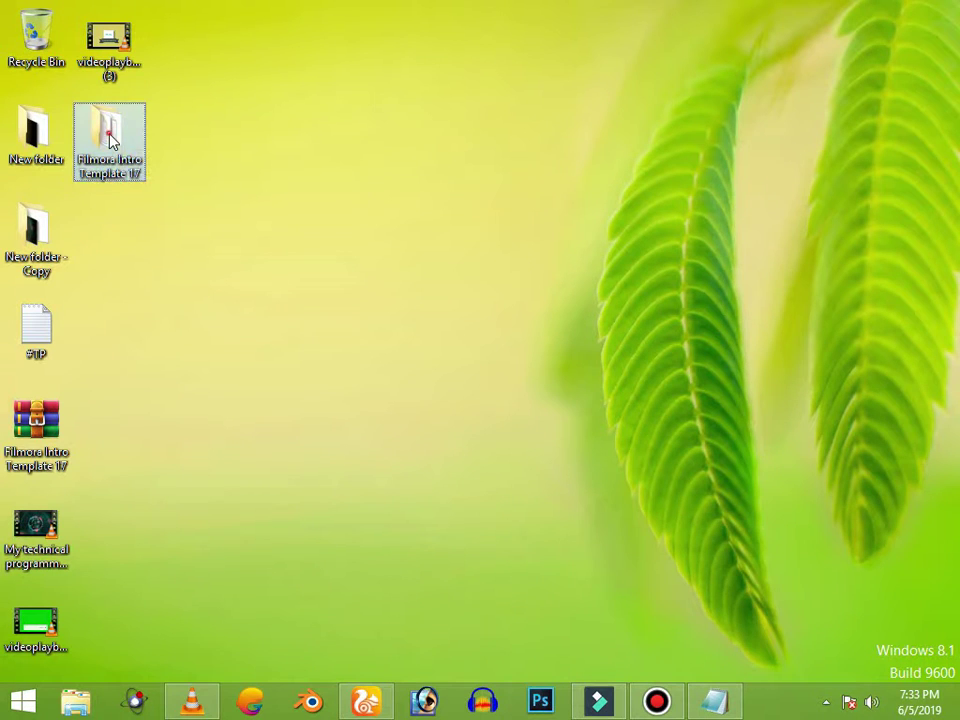
double_click(110, 140)
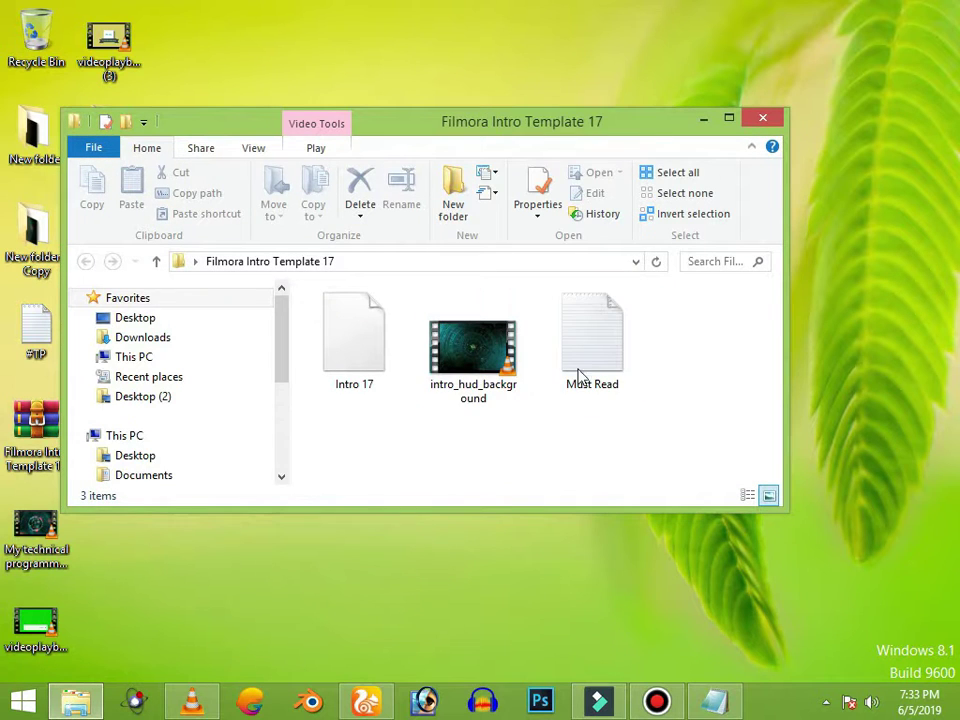
click(763, 118)
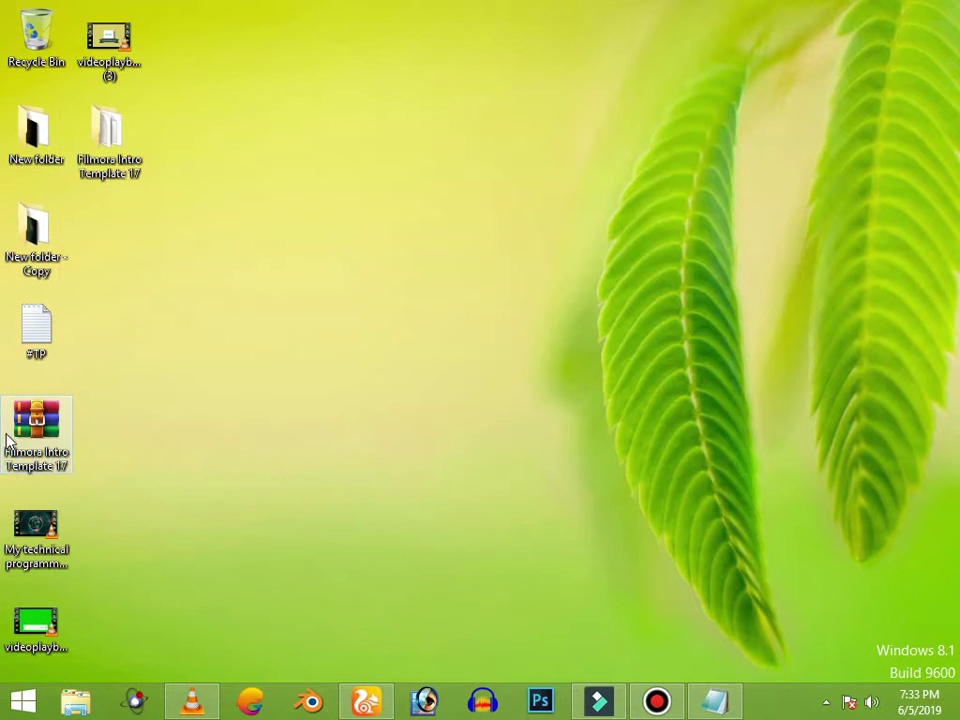
Step: Extract the Filmora Intro Template 17 archive directly to the desktop, replacing all existing files
click(8, 440)
right_click(46, 433)
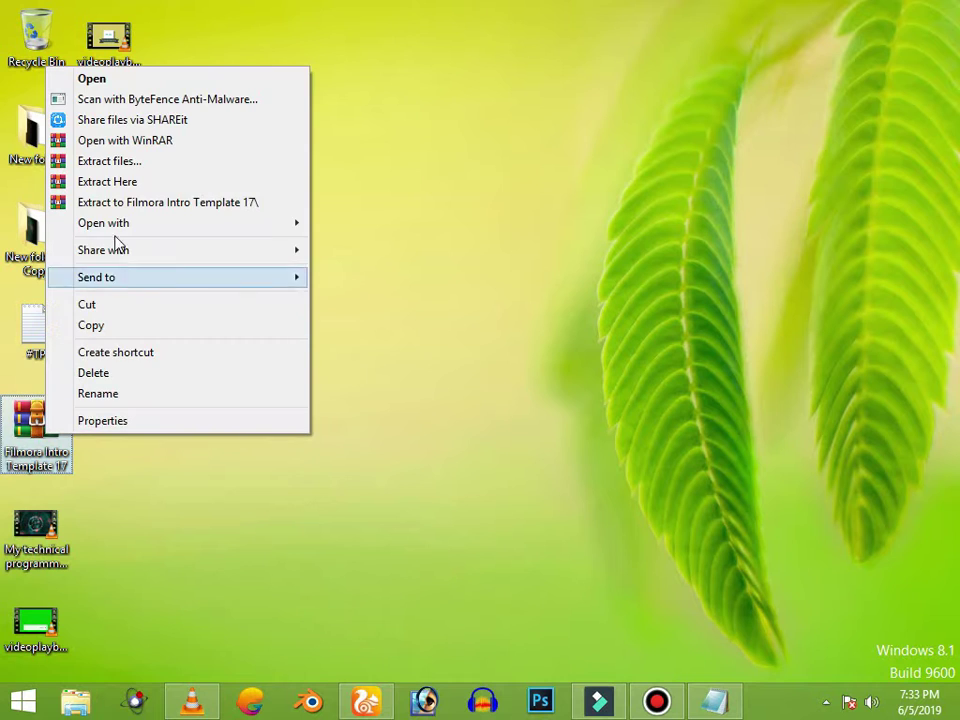
click(117, 186)
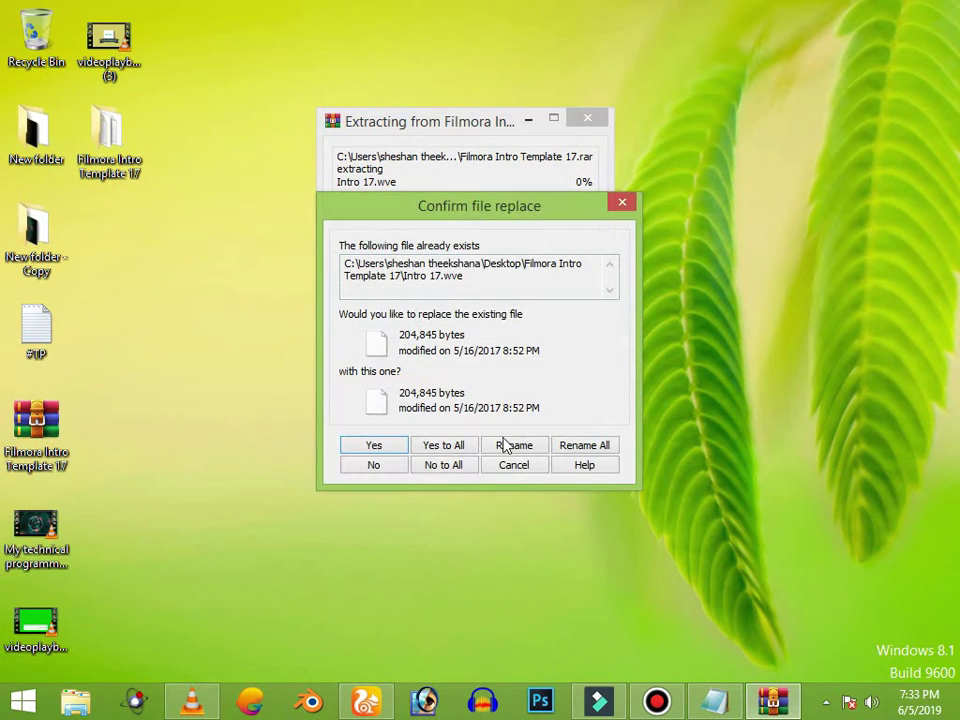
click(440, 447)
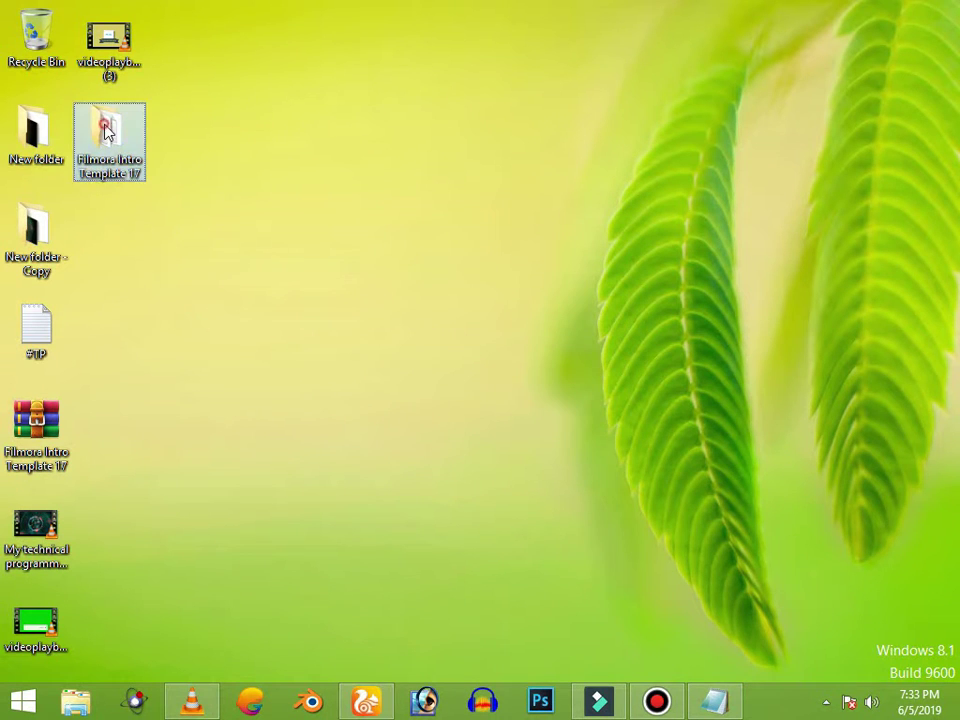
Step: Check the extracted Filmora Intro Template 17 folder for the intro_hud_background video
double_click(118, 162)
click(456, 356)
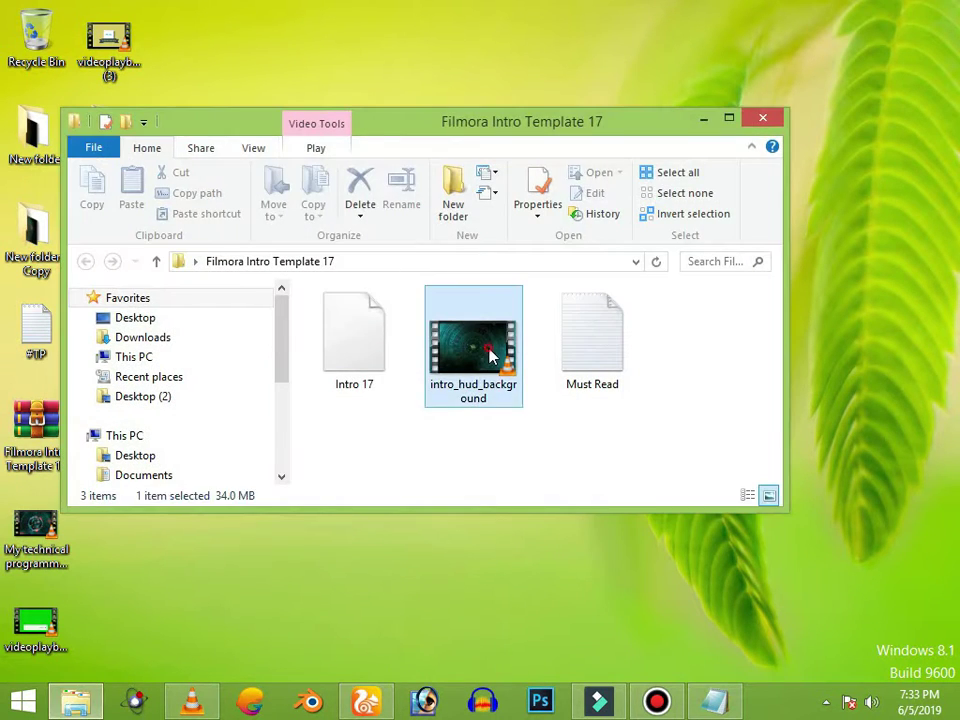
click(763, 118)
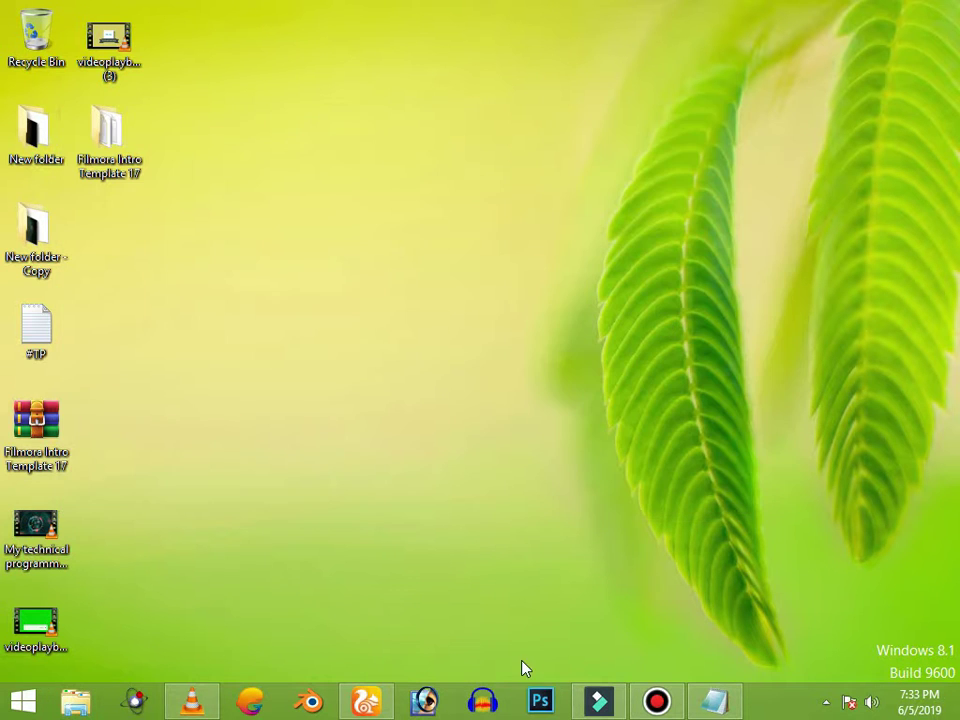
Step: Switch to the #TP notes in Notepad and read the instructions on opening Filmora 9 and adding the intro
click(714, 702)
drag(17, 569, 549, 574)
click(544, 571)
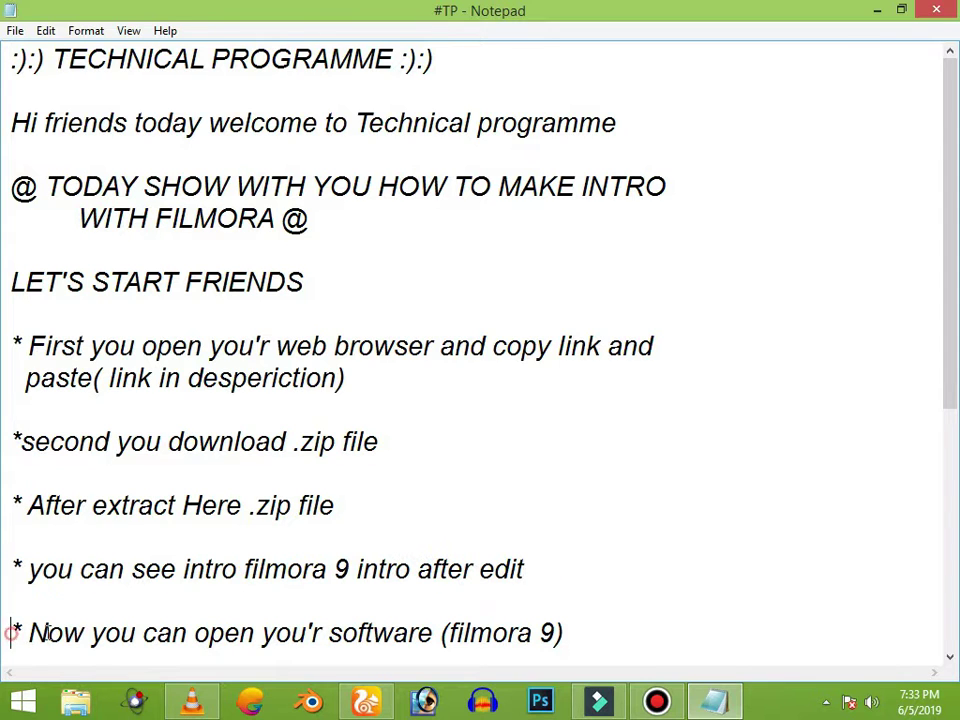
drag(47, 636, 600, 228)
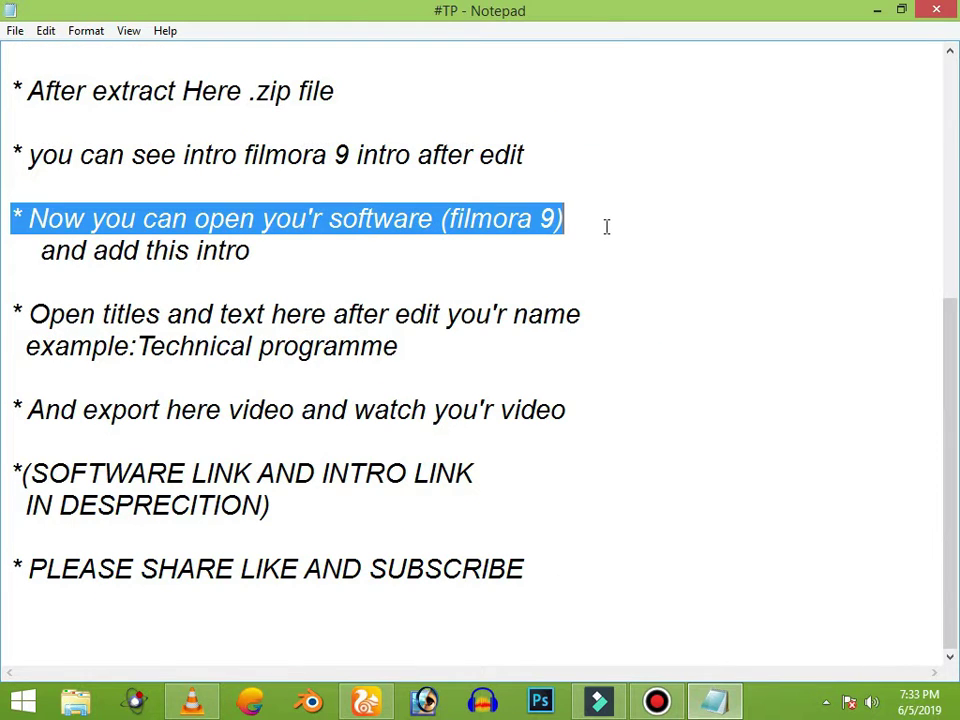
drag(40, 250, 276, 251)
click(272, 251)
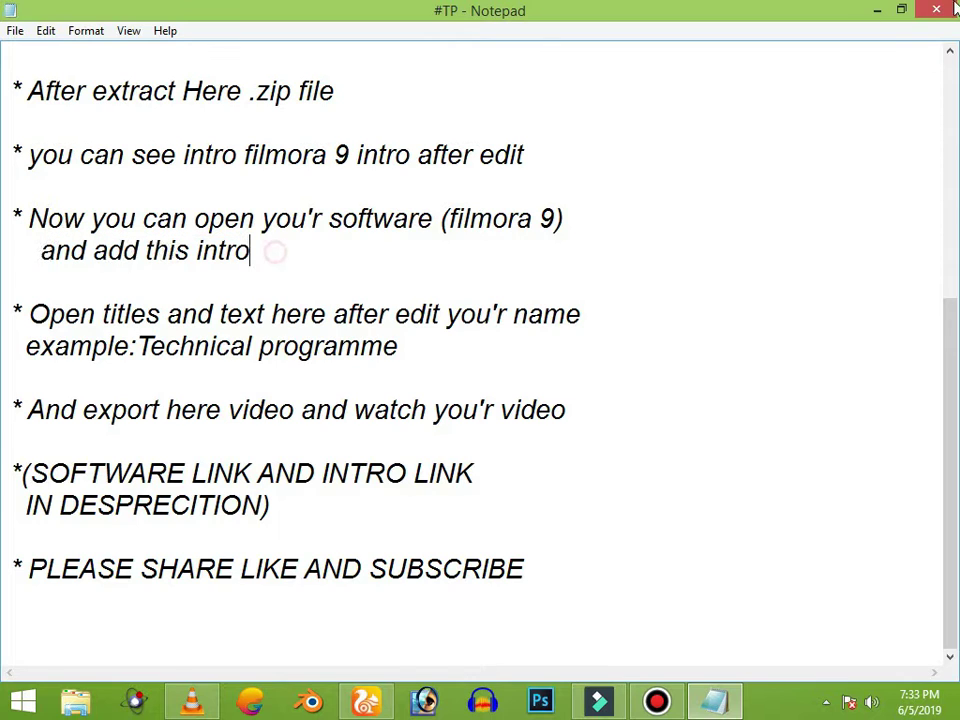
click(870, 9)
Step: Switch to Filmora9, import intro_hud_background from the template folder, and place it at the start of video track 1
click(598, 700)
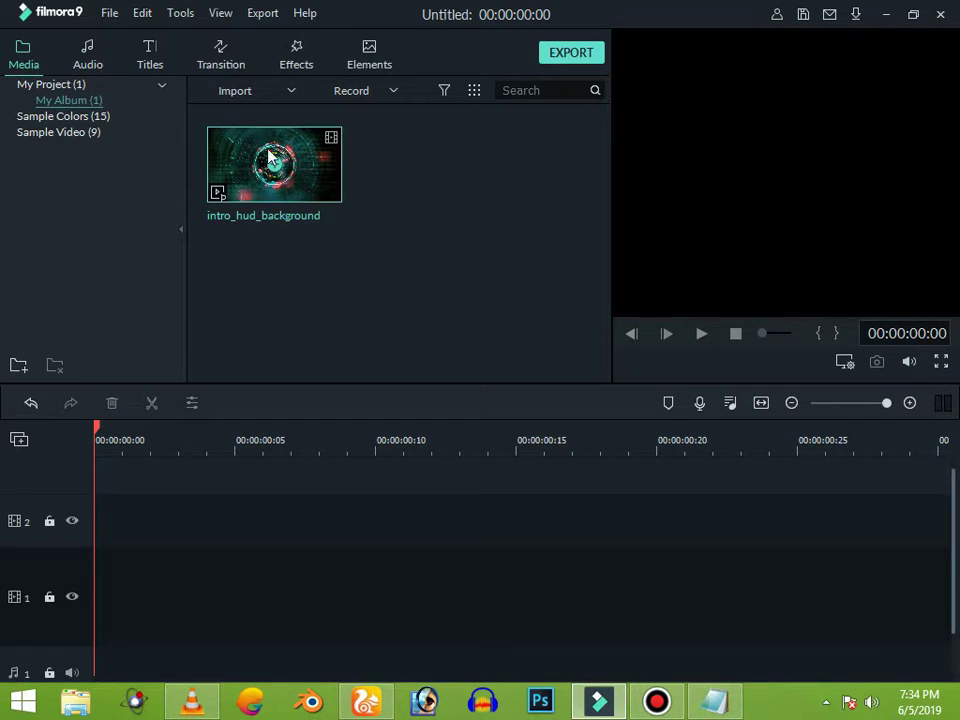
double_click(195, 296)
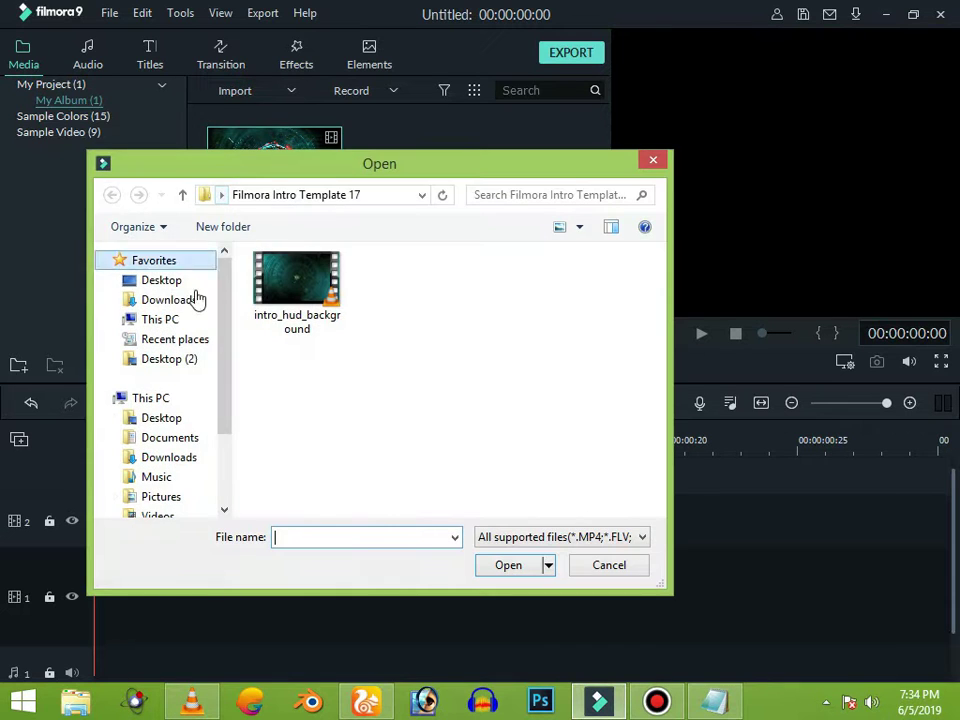
double_click(274, 302)
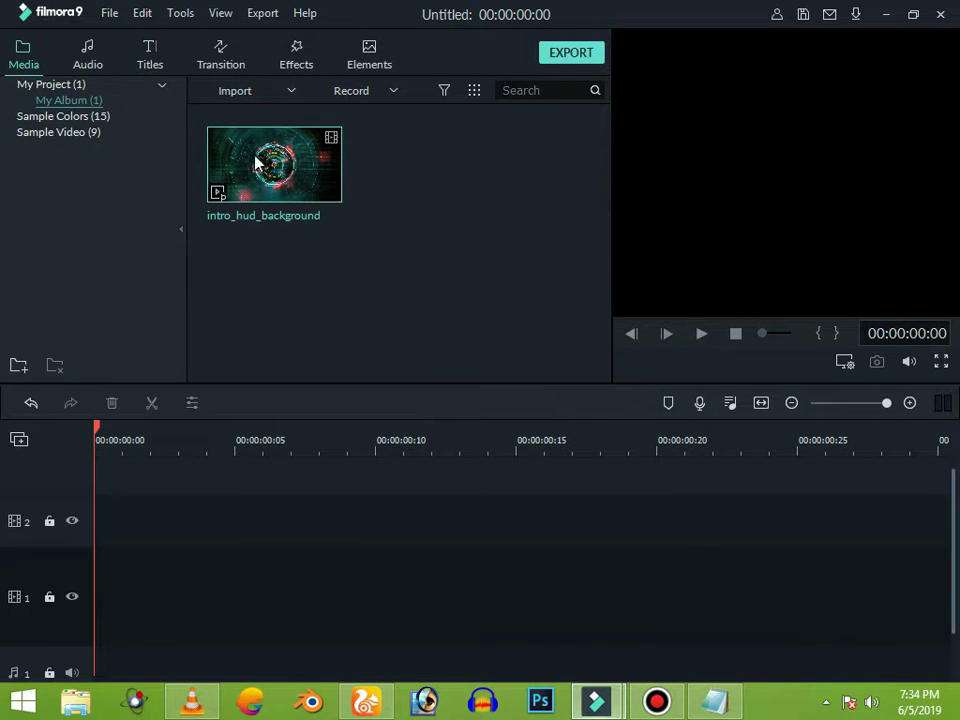
drag(294, 489, 90, 590)
click(146, 590)
Step: Play the intro_hud_background clip in the full-screen preview
key(space)
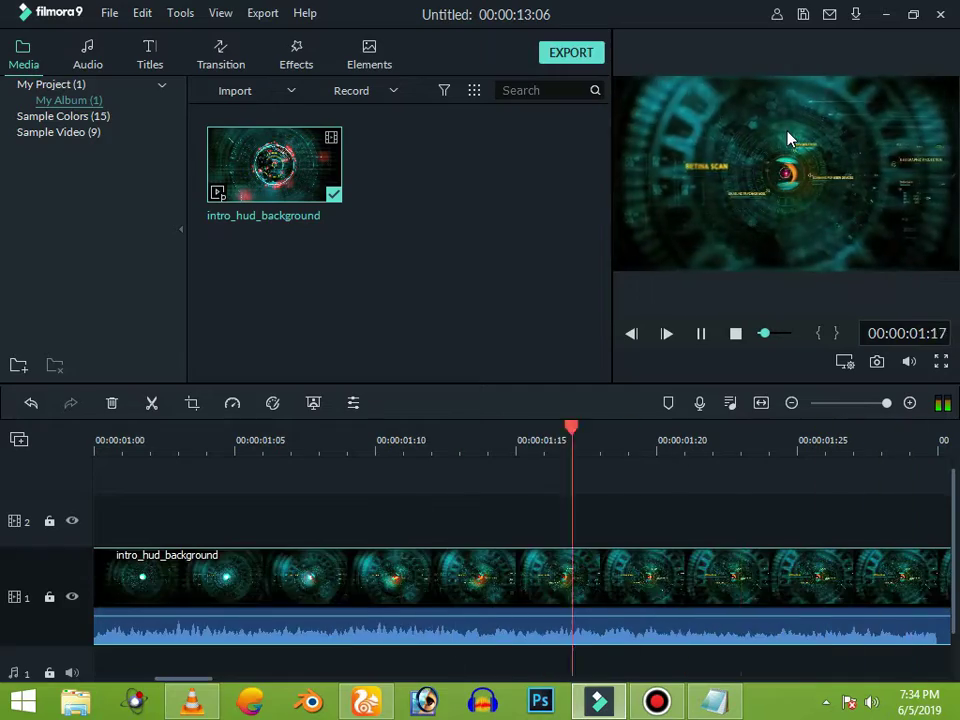
click(939, 362)
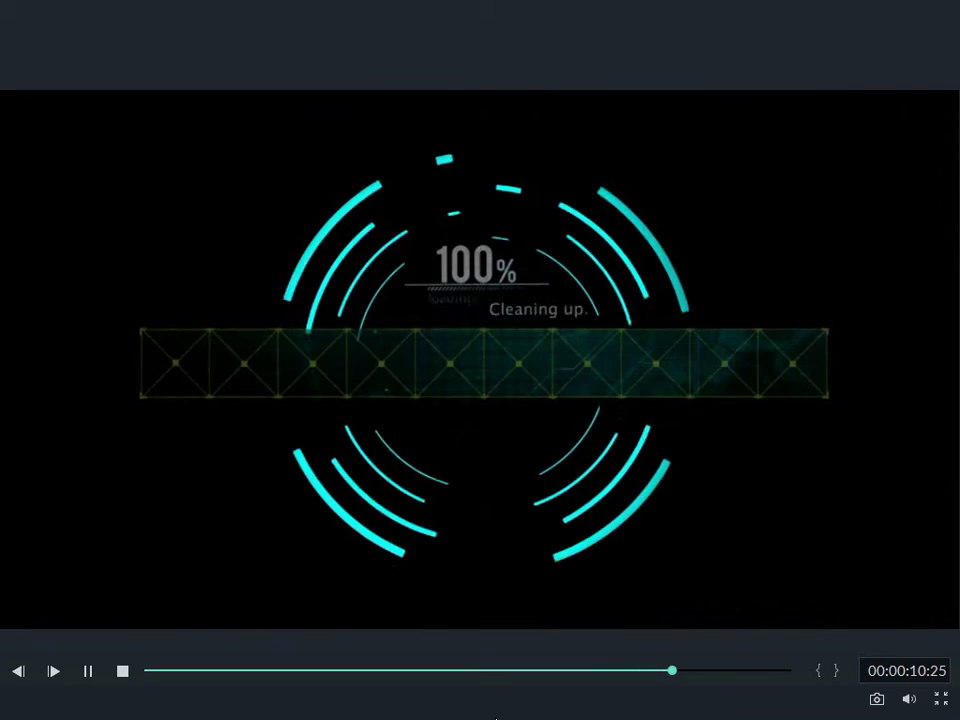
key(space)
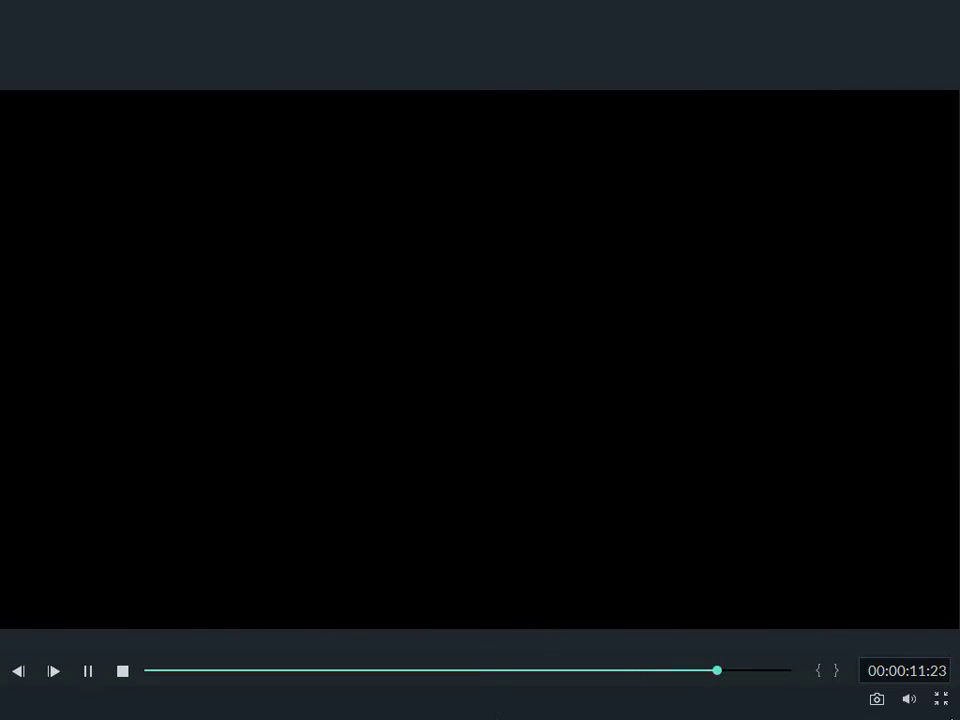
click(943, 701)
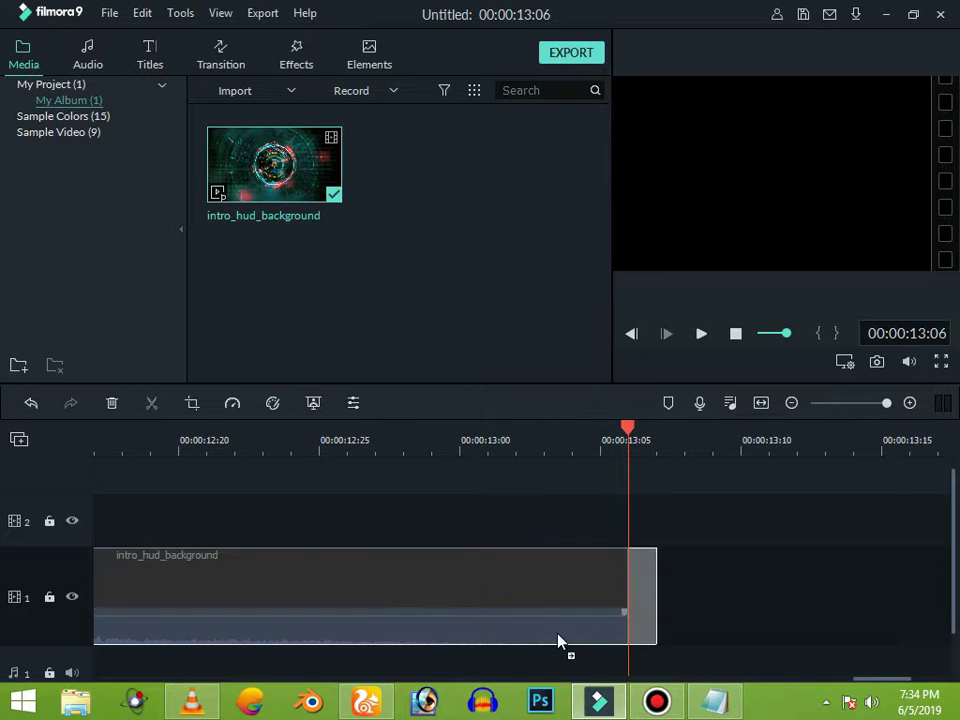
Step: Fit the whole intro clip in the timeline view and replay it from the beginning
scroll(343, 470, down, 3)
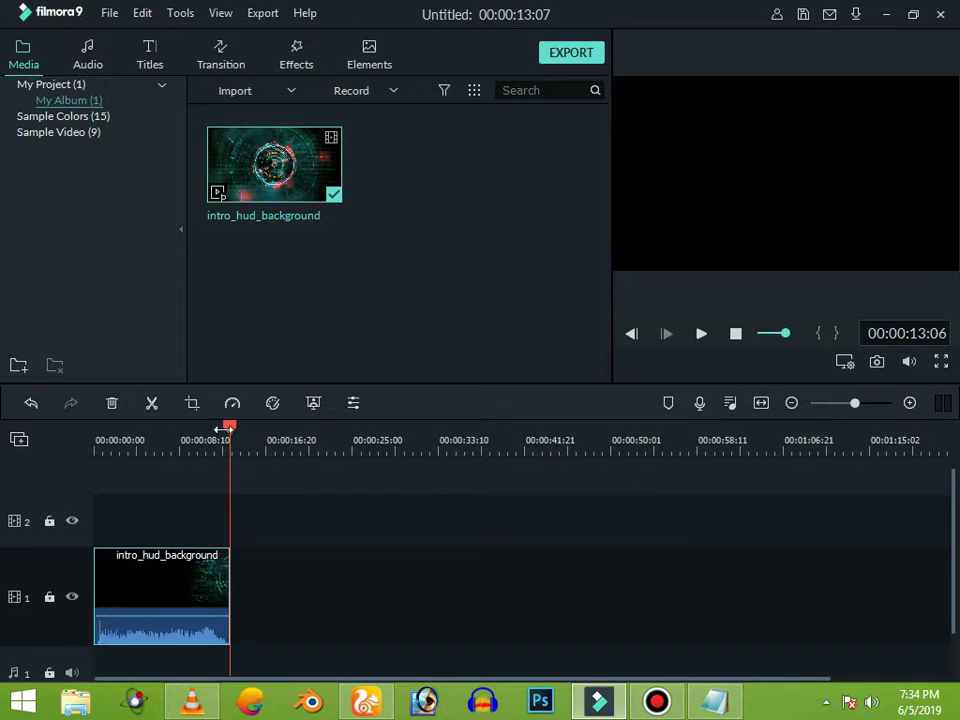
click(98, 444)
key(space)
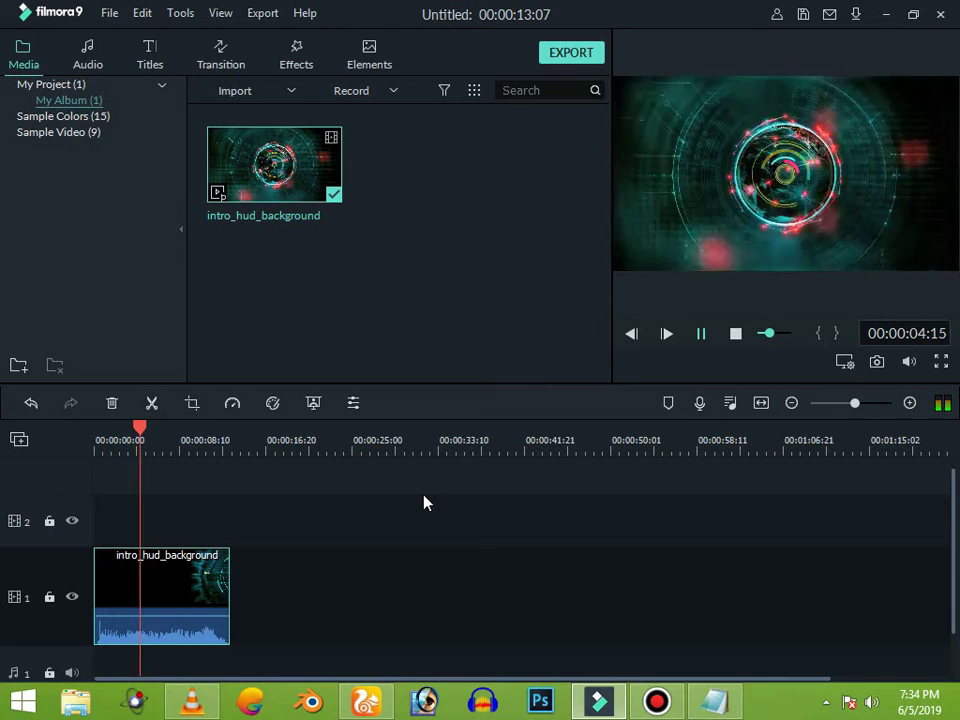
key(space)
key(space)
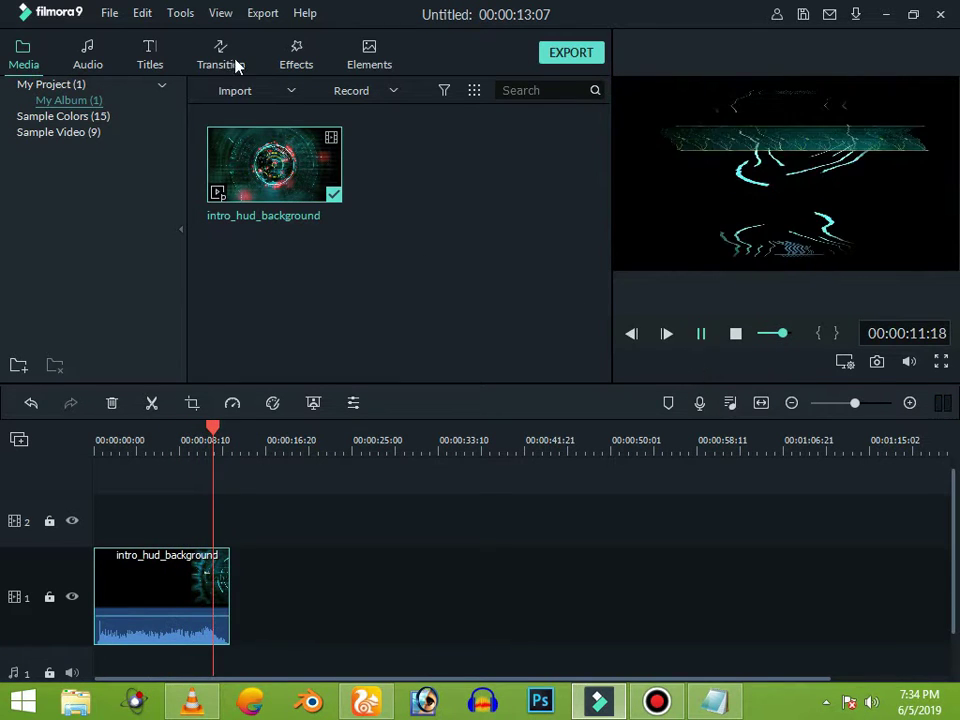
key(space)
Step: Read the notes in Notepad about adding a title with your own name, such as Technical programme
click(729, 702)
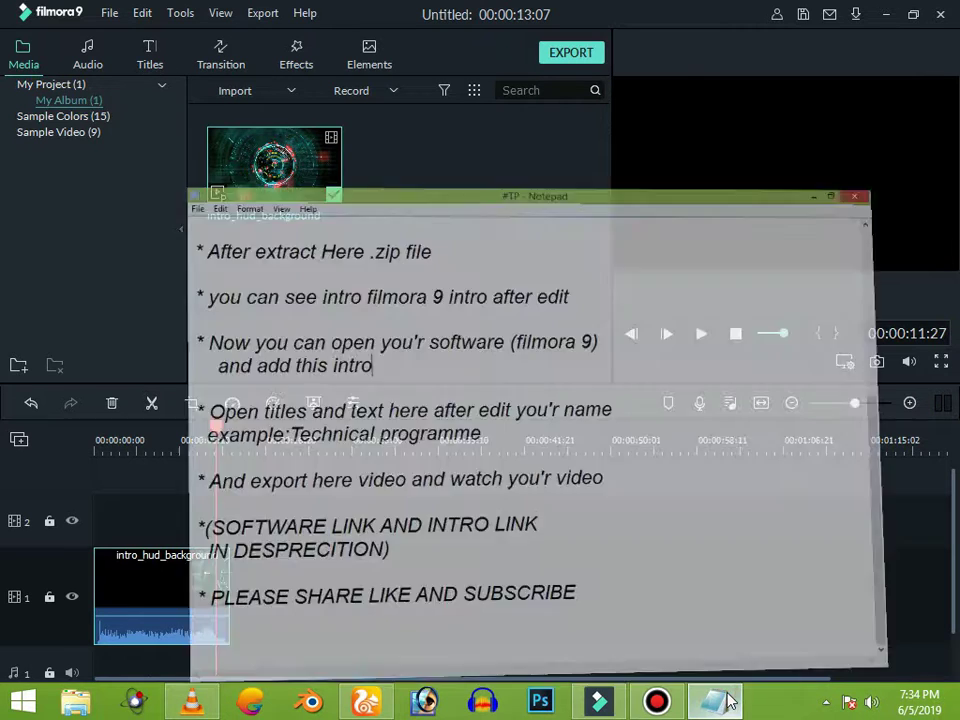
drag(6, 314, 590, 303)
click(590, 303)
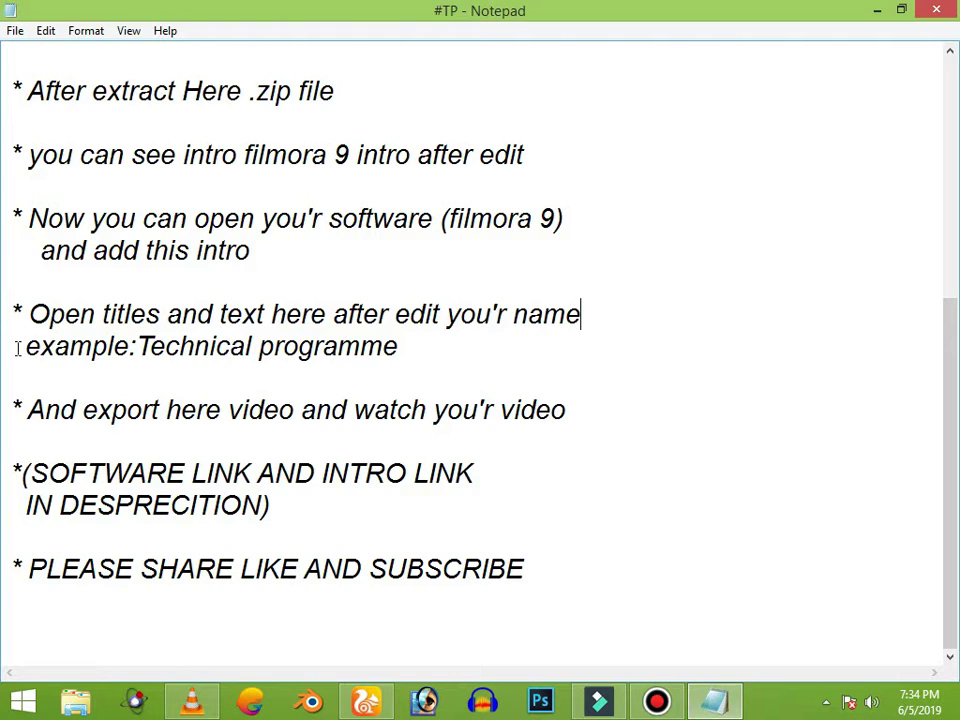
drag(18, 348, 424, 345)
click(424, 344)
click(866, 13)
Step: Add the Title 29 preset to video track 2 above the final part of the intro clip
click(155, 54)
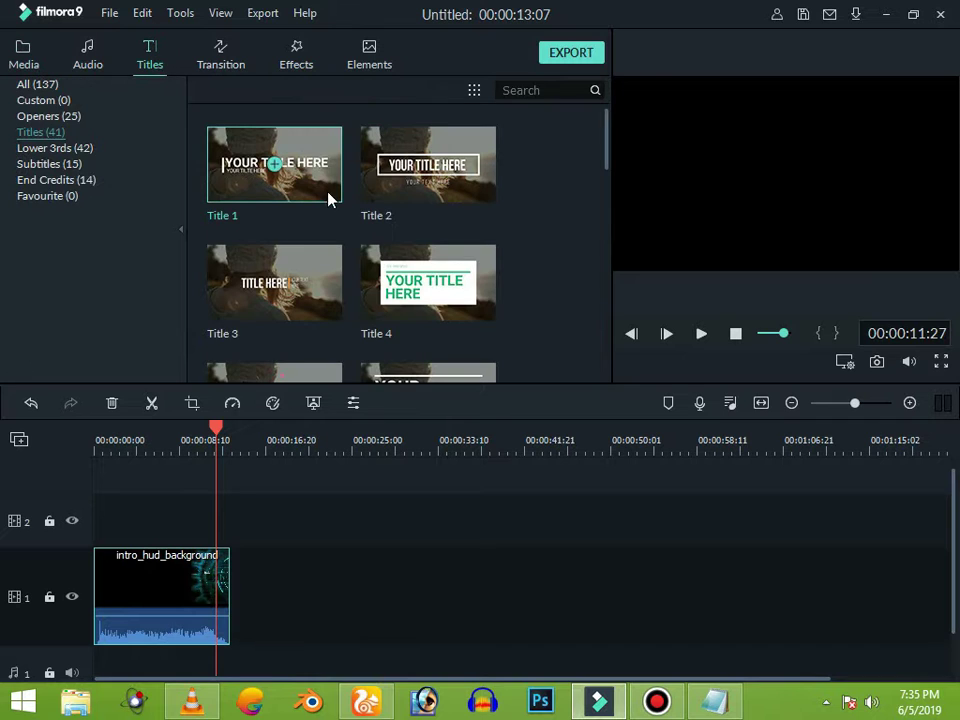
scroll(310, 250, down, 3)
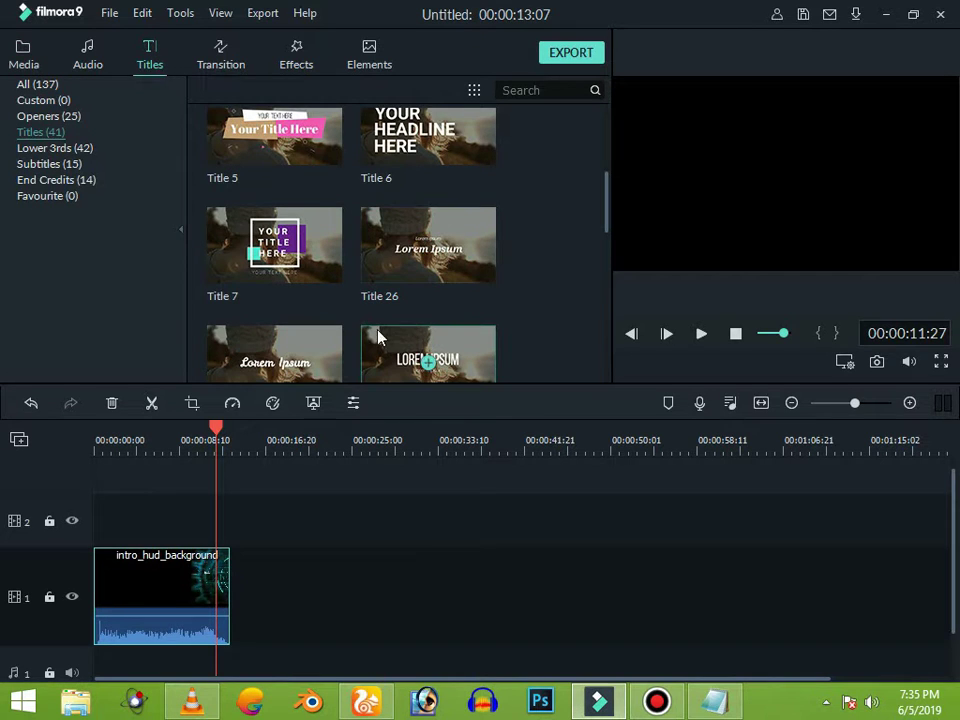
scroll(378, 337, down, 5)
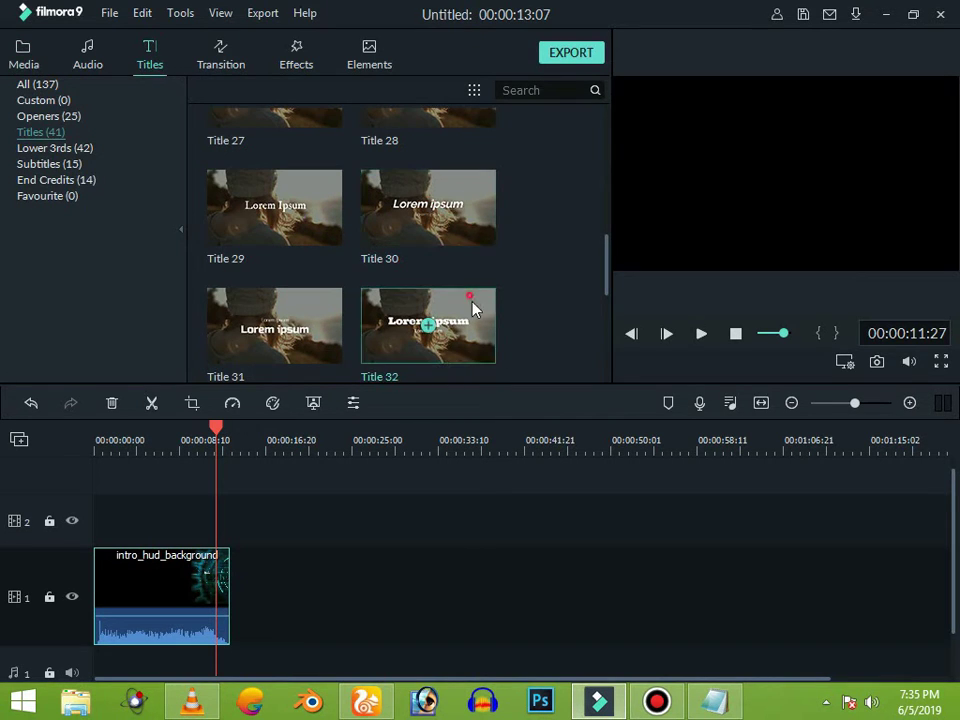
scroll(445, 320, down, 1)
drag(317, 193, 186, 530)
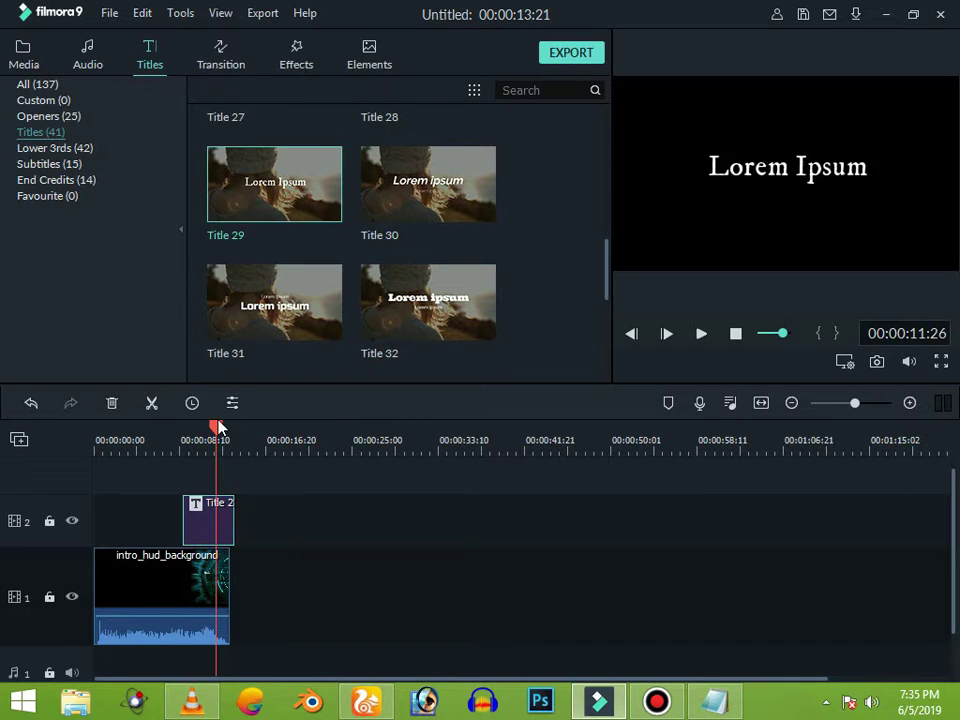
Step: Centre the Lorem Ipsum title over the HUD circle in the preview and widen its text box slightly on both sides
drag(215, 440, 156, 445)
key(space)
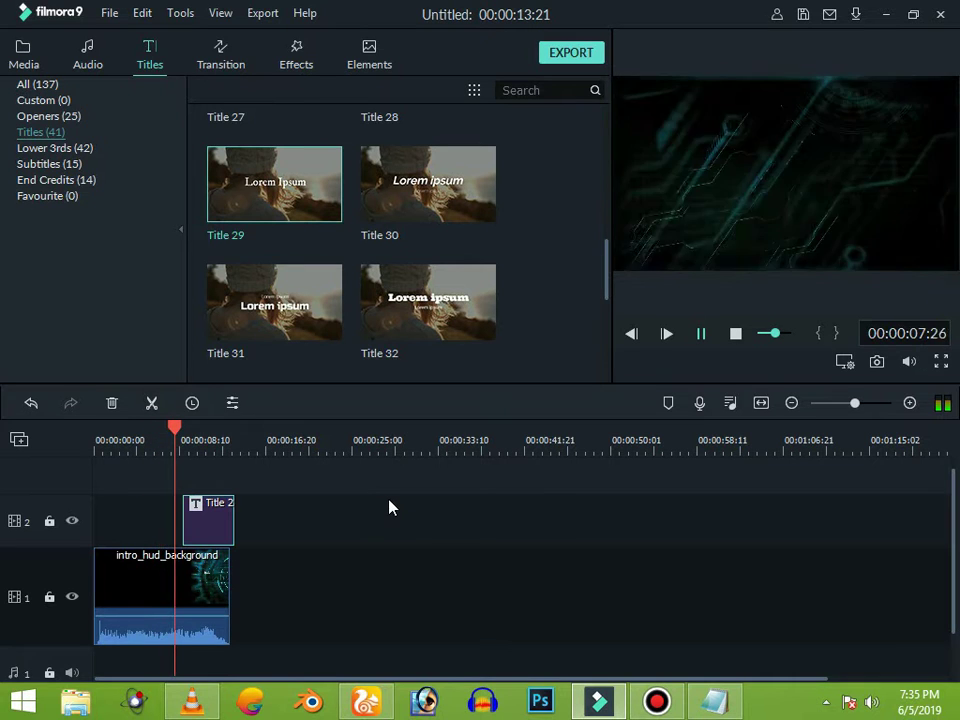
click(752, 168)
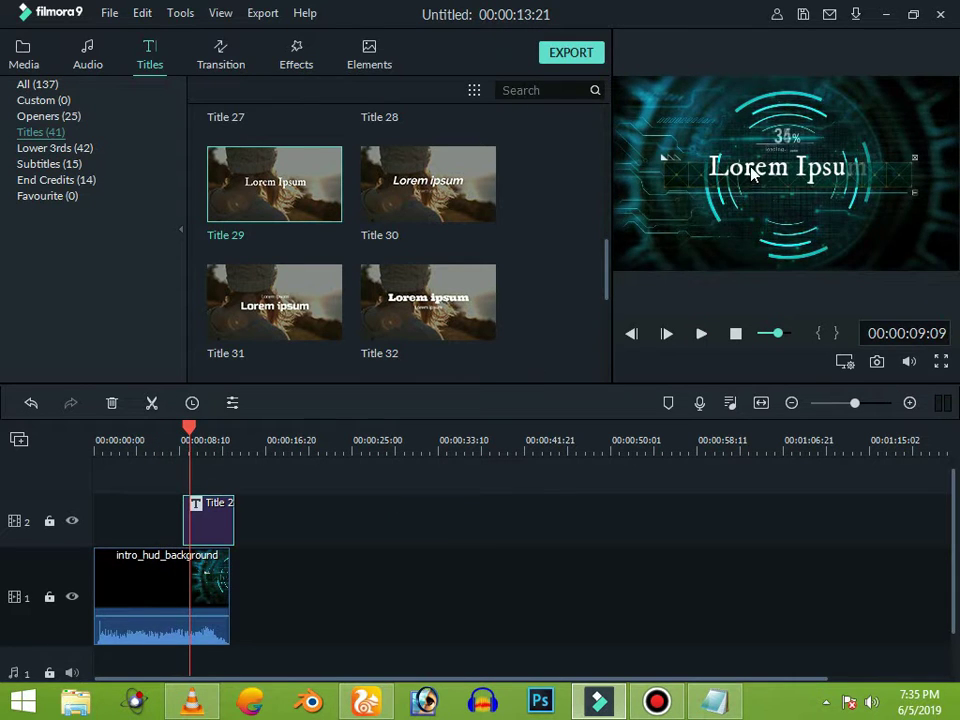
click(771, 176)
drag(771, 176, 783, 183)
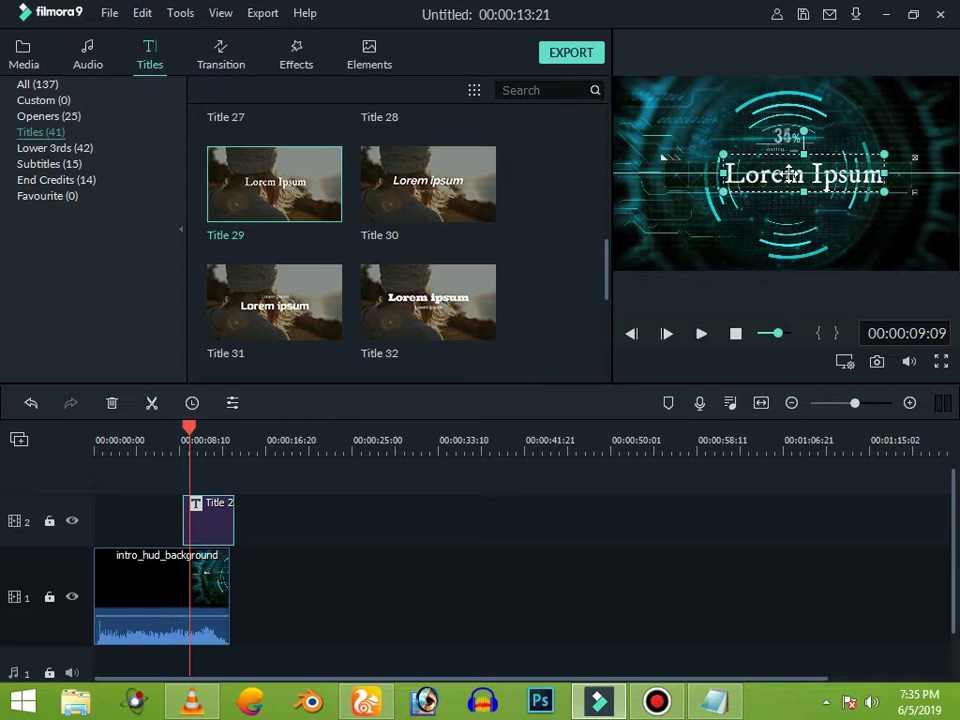
drag(898, 173, 906, 174)
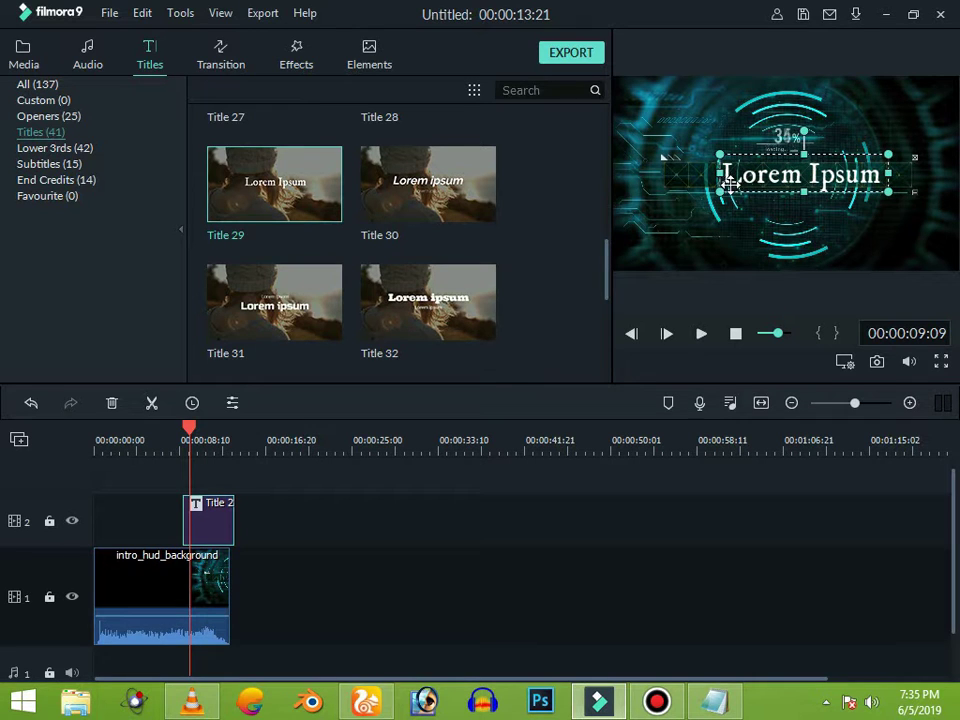
mouse_move(716, 176)
mouse_down()
mouse_move(681, 169)
mouse_move(712, 172)
mouse_up()
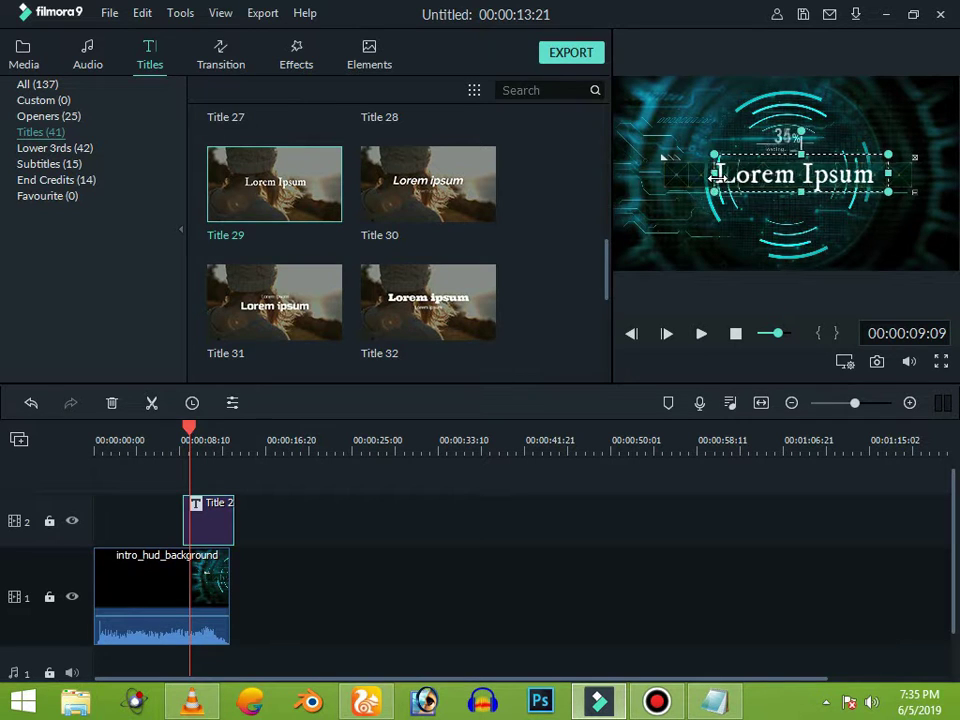
Step: Replace the title's Lorem Ipsum placeholder with the text Technical programme in the Abril Fatface font
double_click(773, 181)
drag(403, 175, 314, 174)
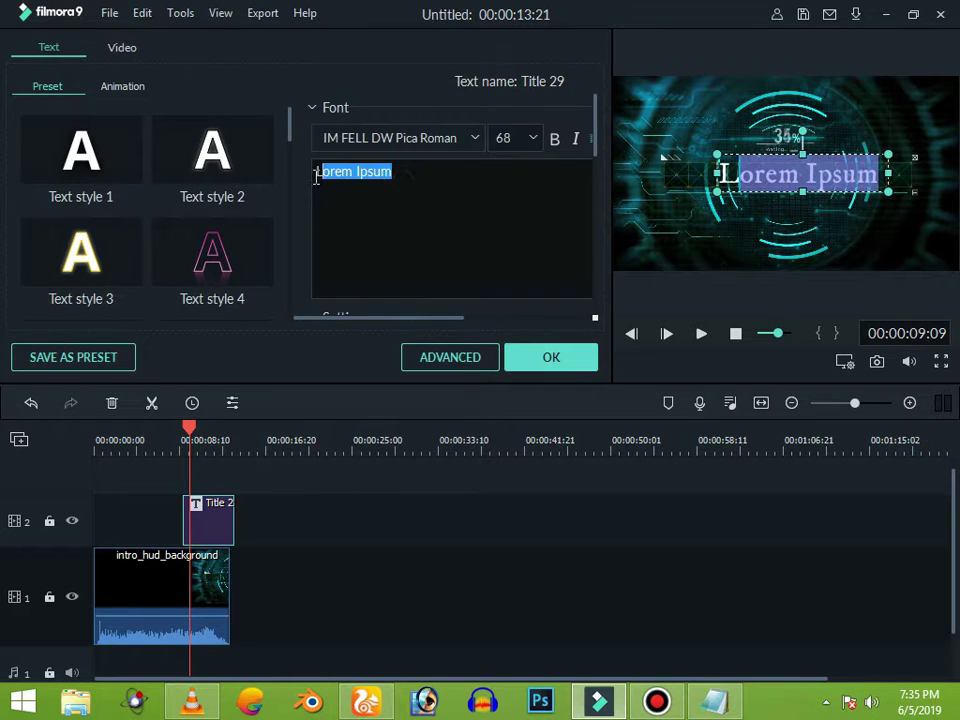
key(BackSpace)
click(468, 140)
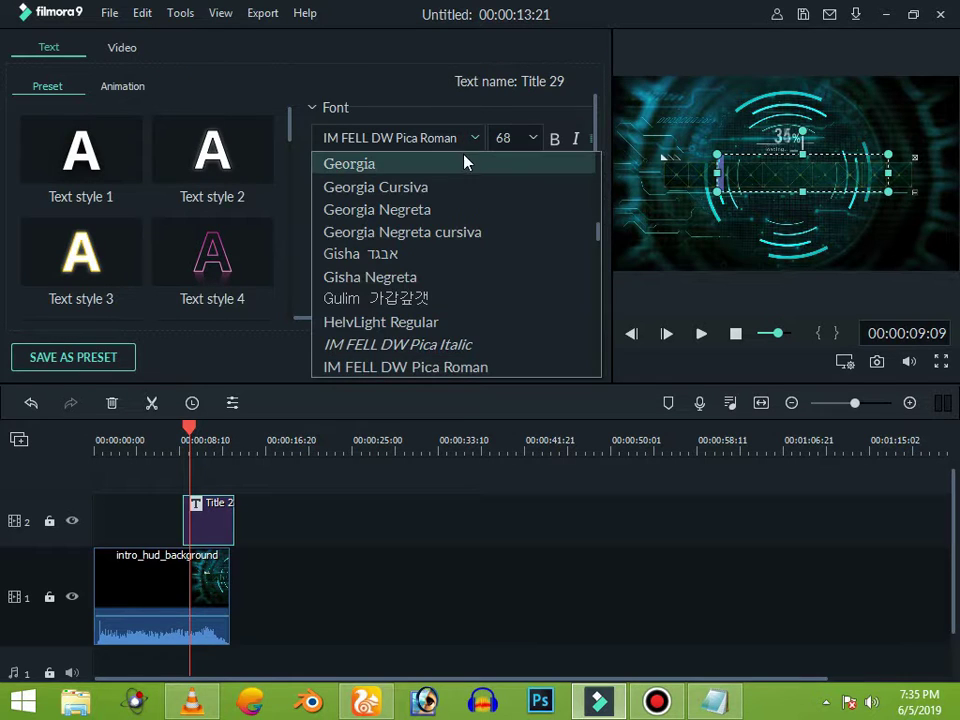
scroll(571, 236, up, 3)
scroll(546, 214, up, 12)
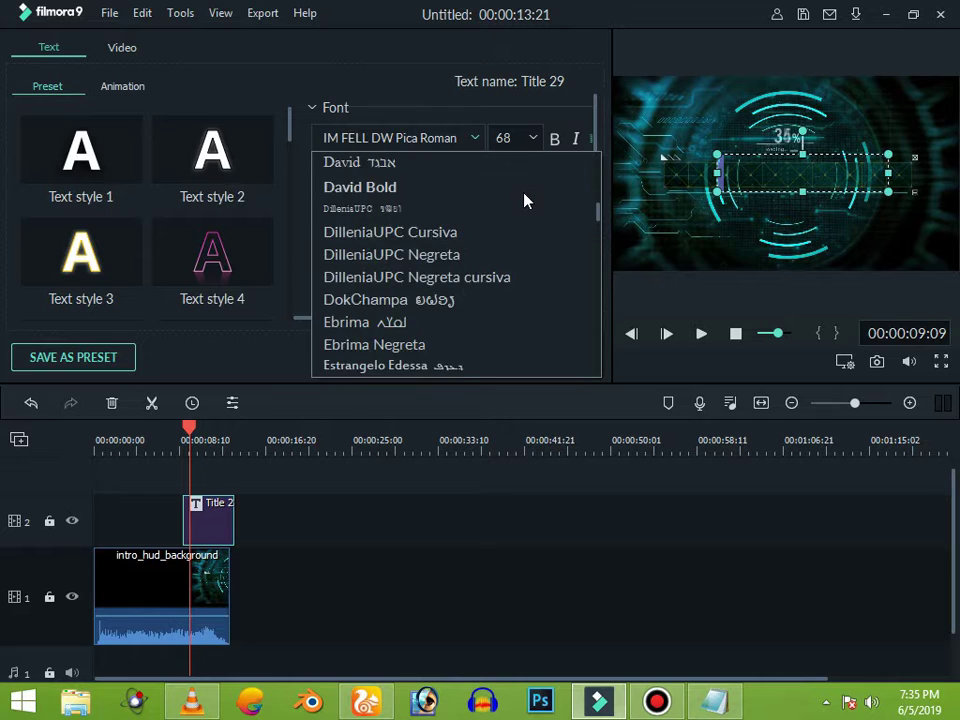
scroll(523, 200, up, 10)
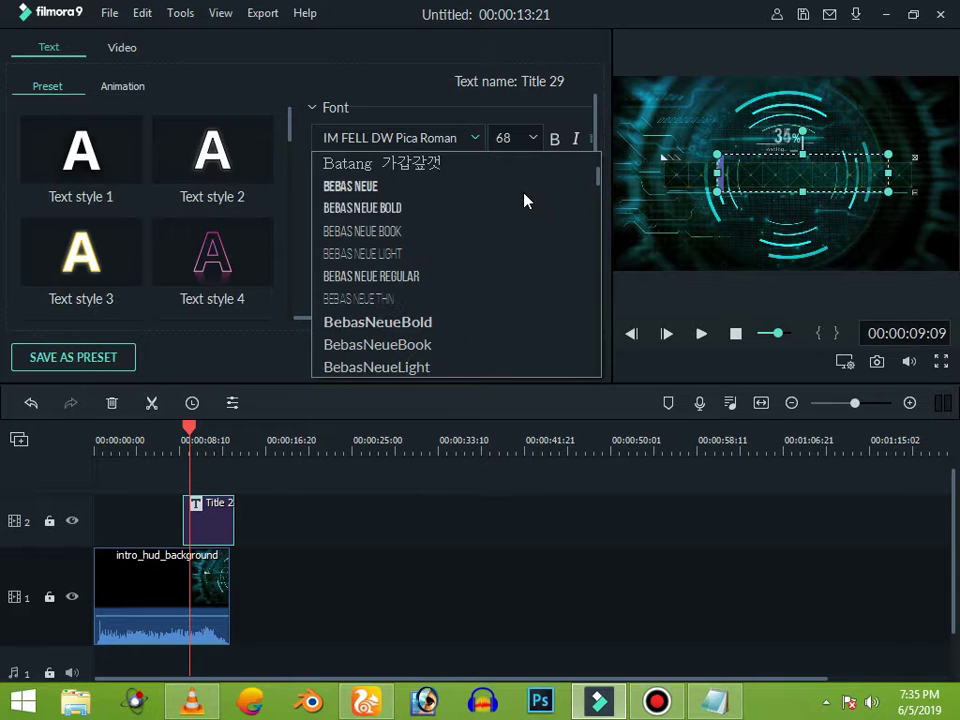
scroll(493, 195, up, 4)
scroll(493, 195, up, 5)
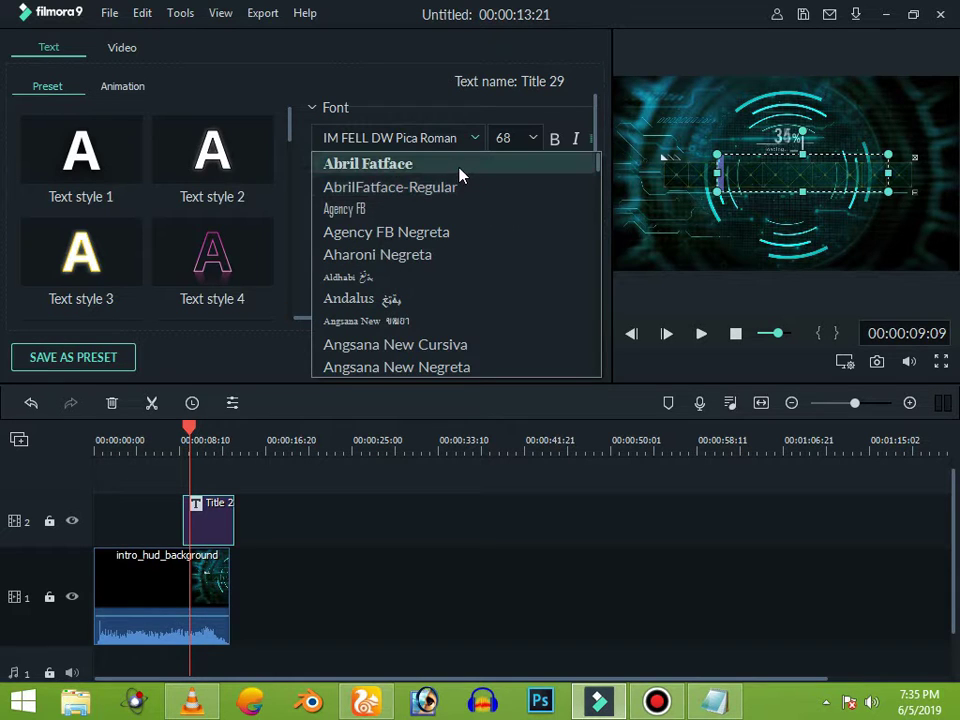
click(457, 166)
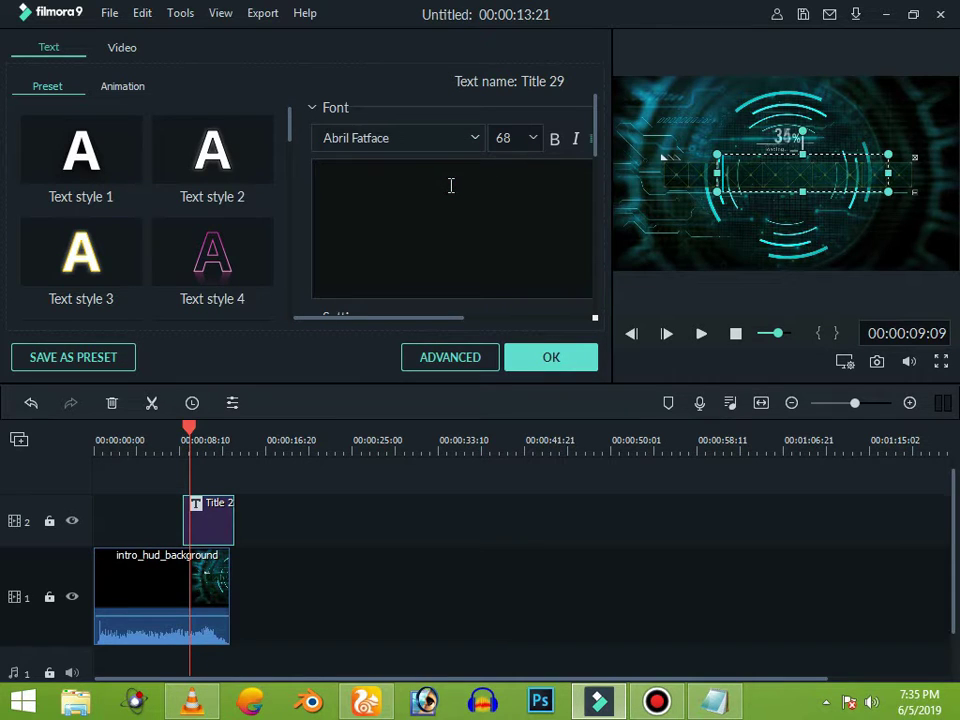
text(chn)
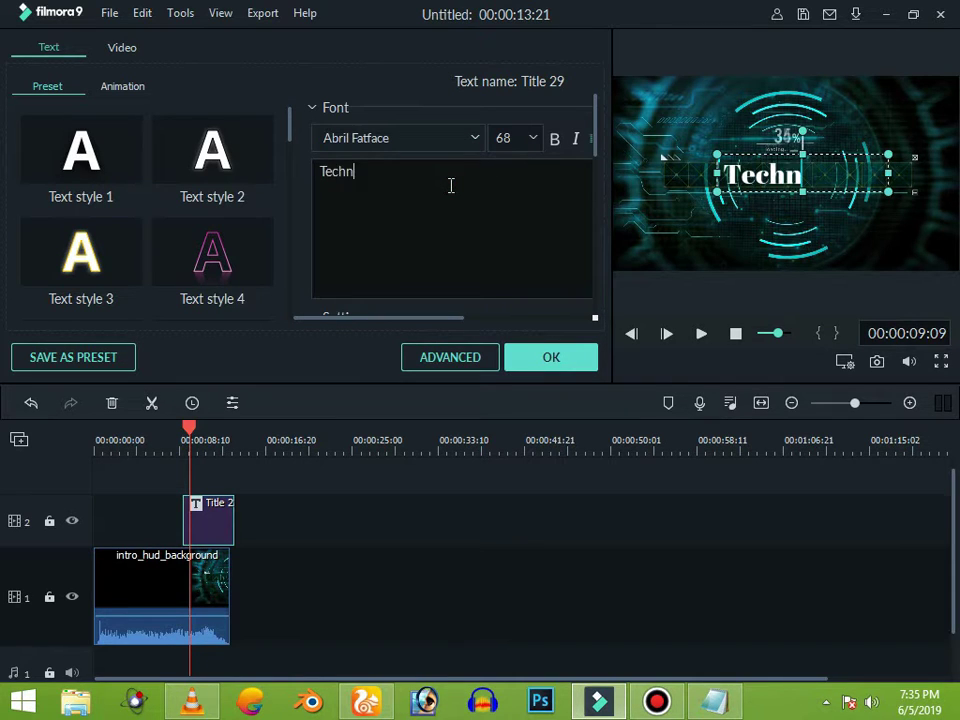
text(ical programme)
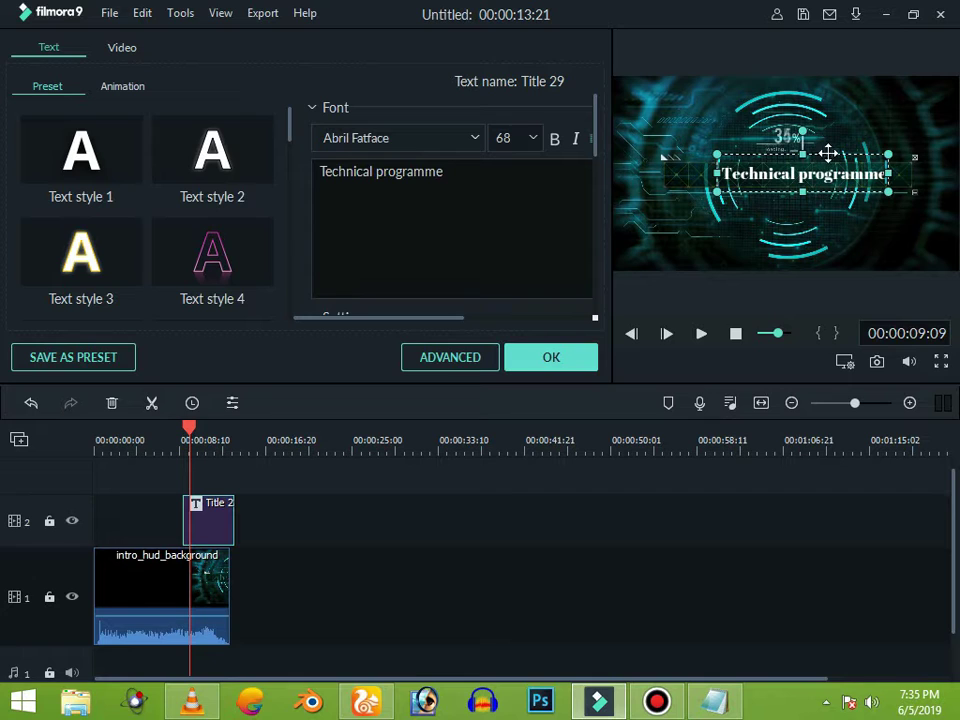
Step: Move and narrow the text box to fit Technical programme, and set the title's font size to 100
drag(829, 153, 823, 154)
drag(888, 174, 878, 174)
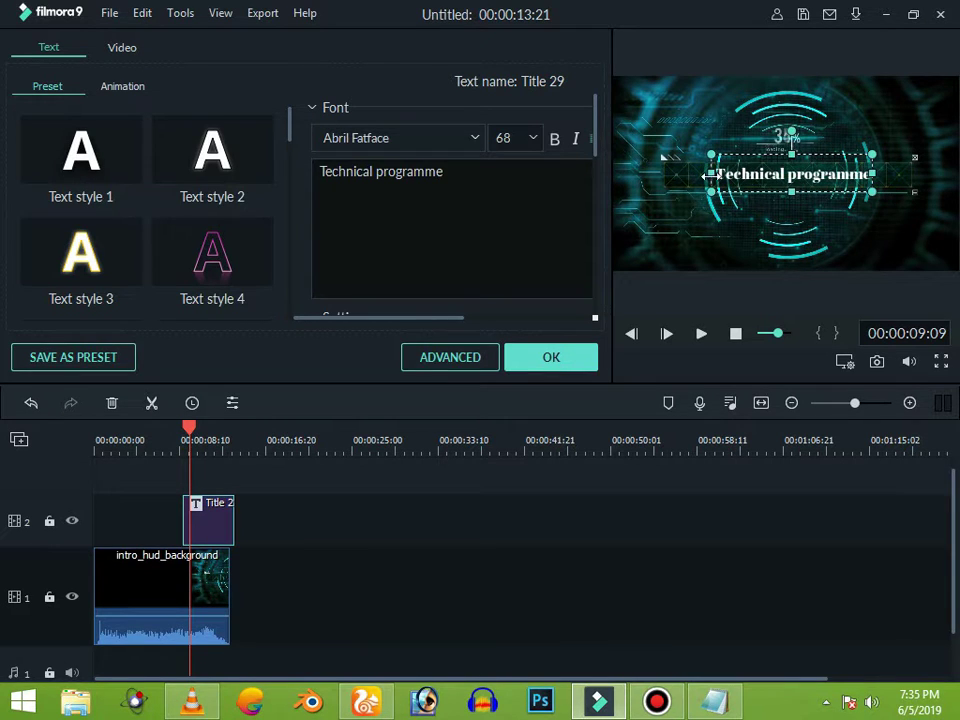
drag(706, 174, 716, 174)
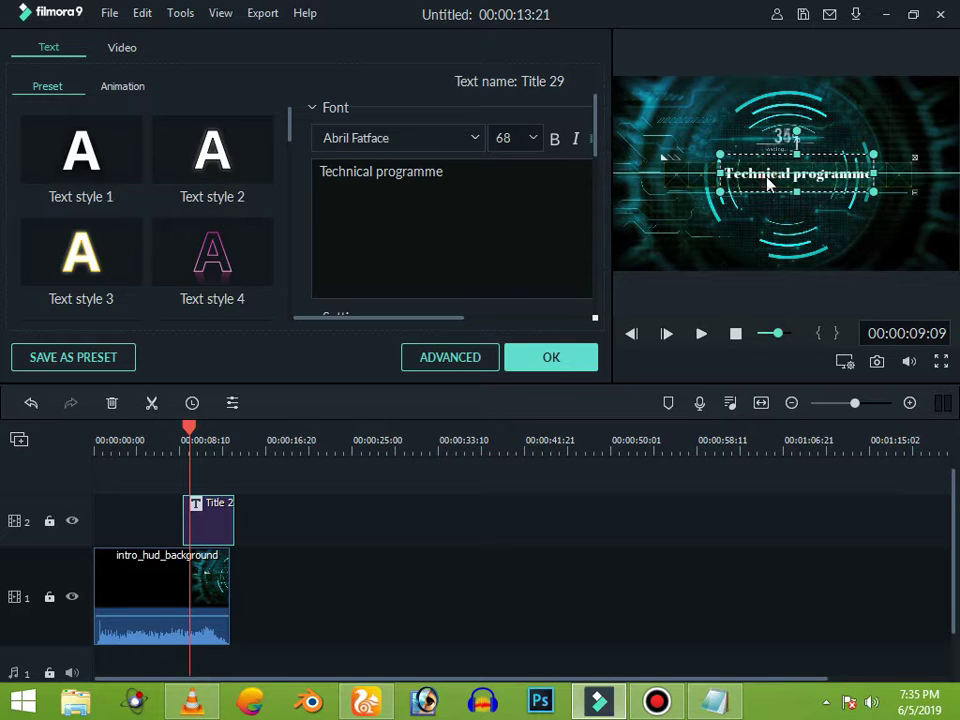
click(532, 141)
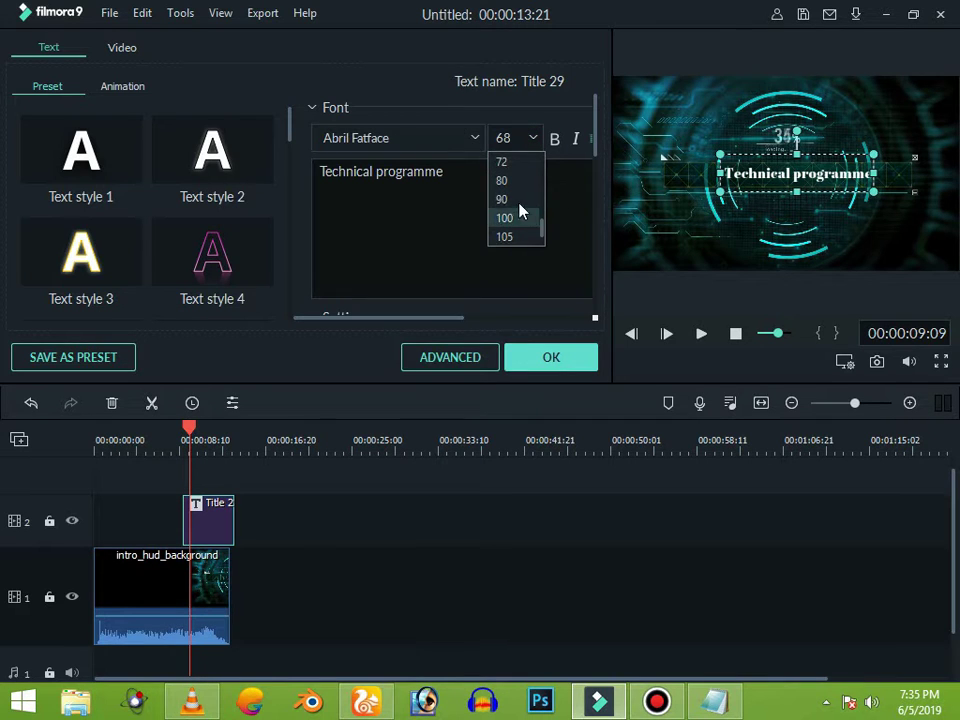
click(522, 215)
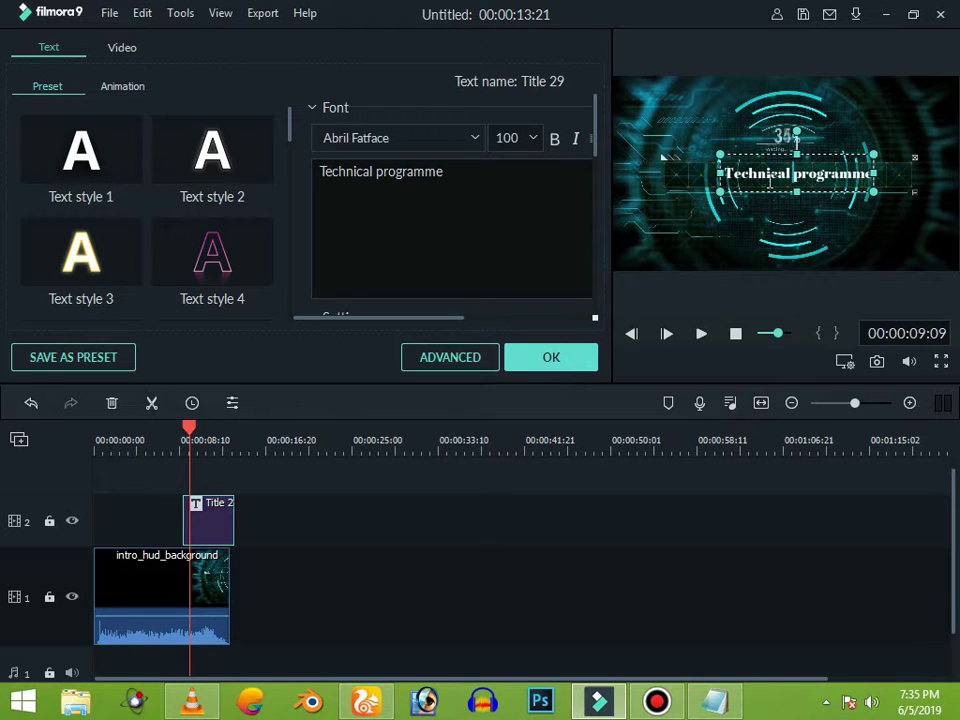
Step: Set the title's compositing blending mode to Color Dodge and apply the changes
click(124, 48)
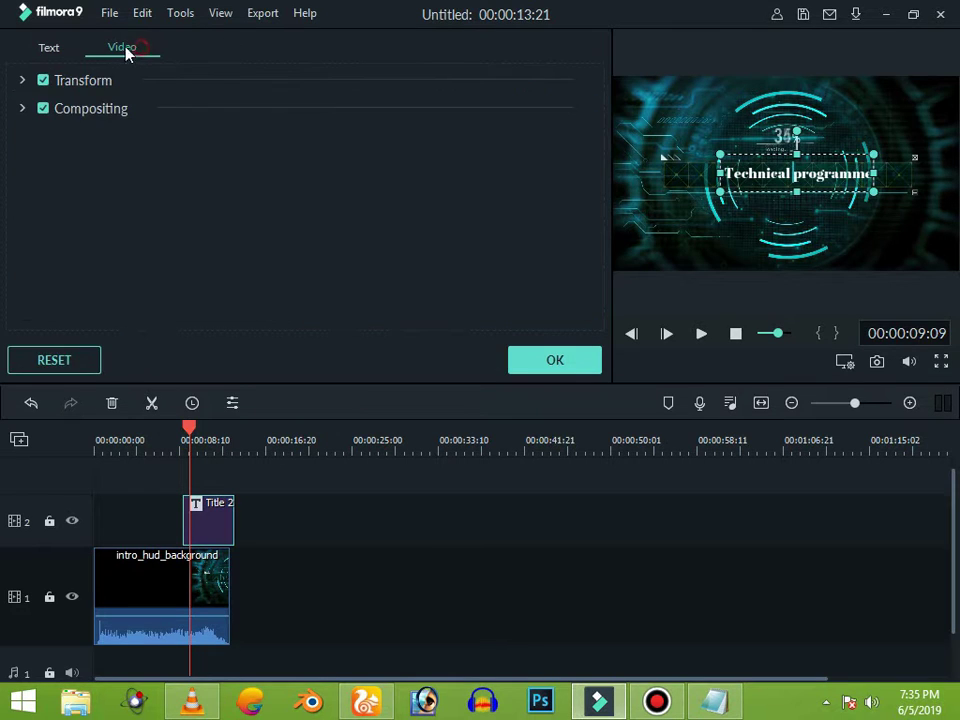
click(117, 108)
click(287, 157)
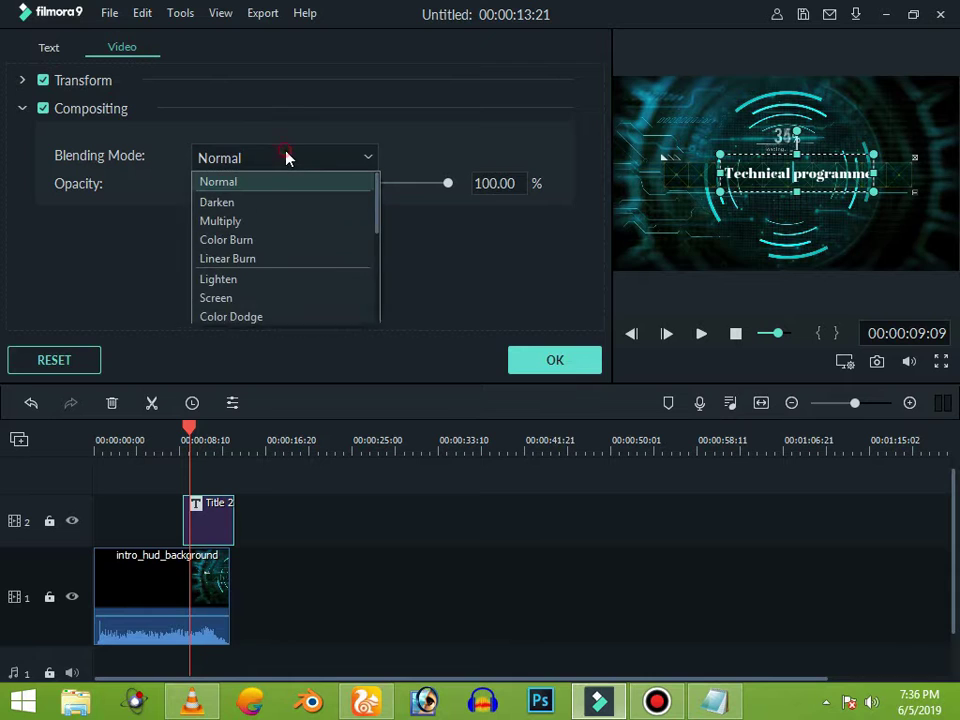
click(313, 317)
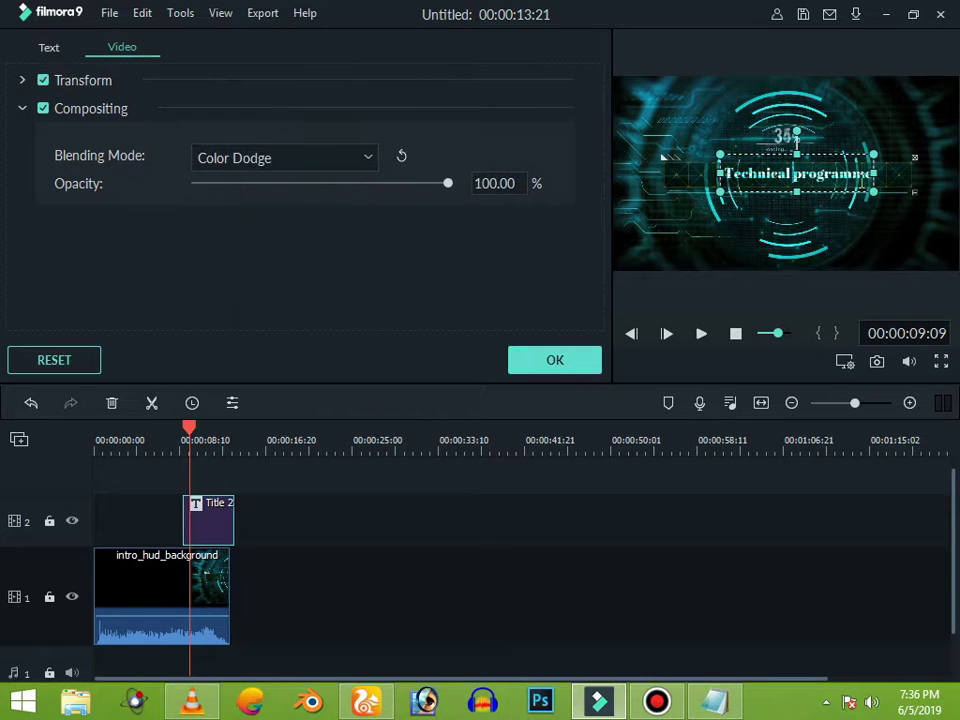
click(555, 360)
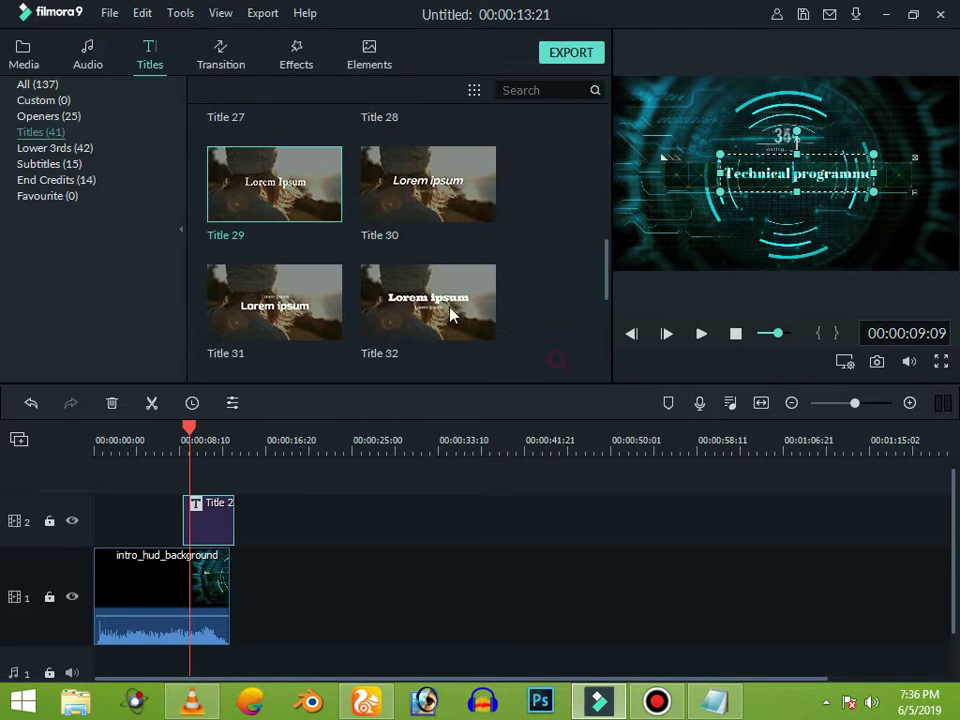
Step: Return the playhead to the start of the timeline and briefly open the full-screen preview
drag(190, 430, 95, 430)
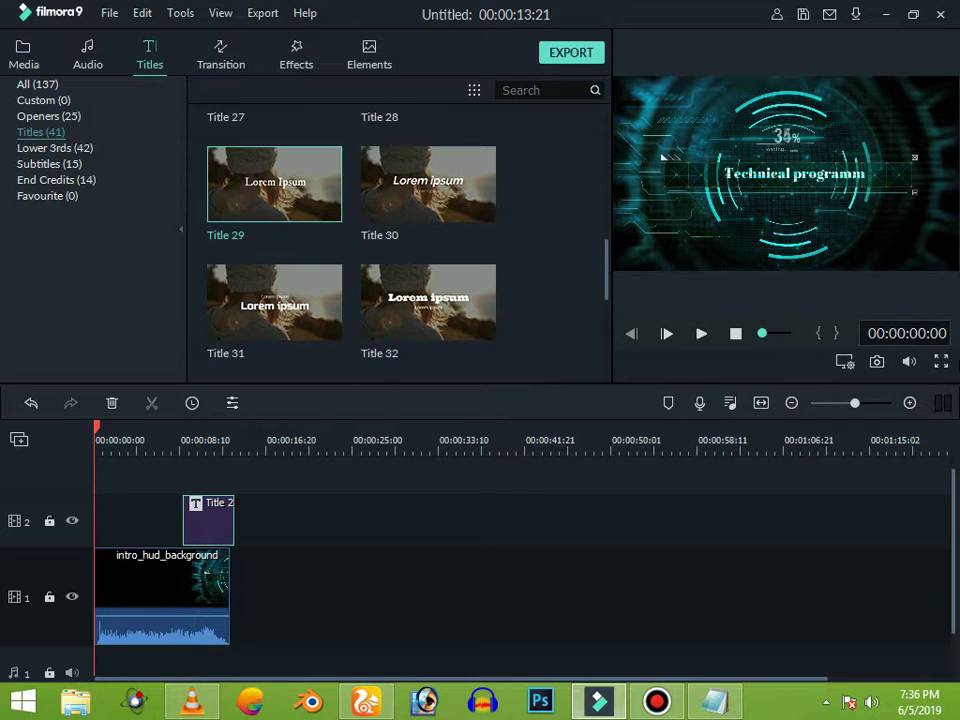
click(941, 361)
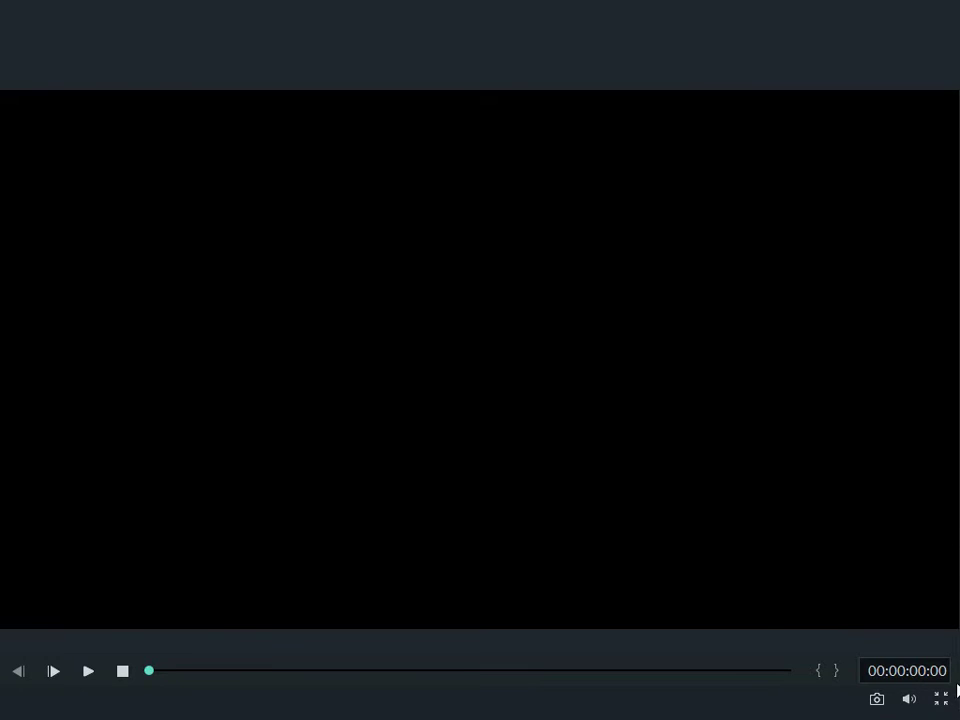
click(940, 700)
Step: Switch to Notepad and reread the note about opening titles and editing the name
key(alt+Tab)
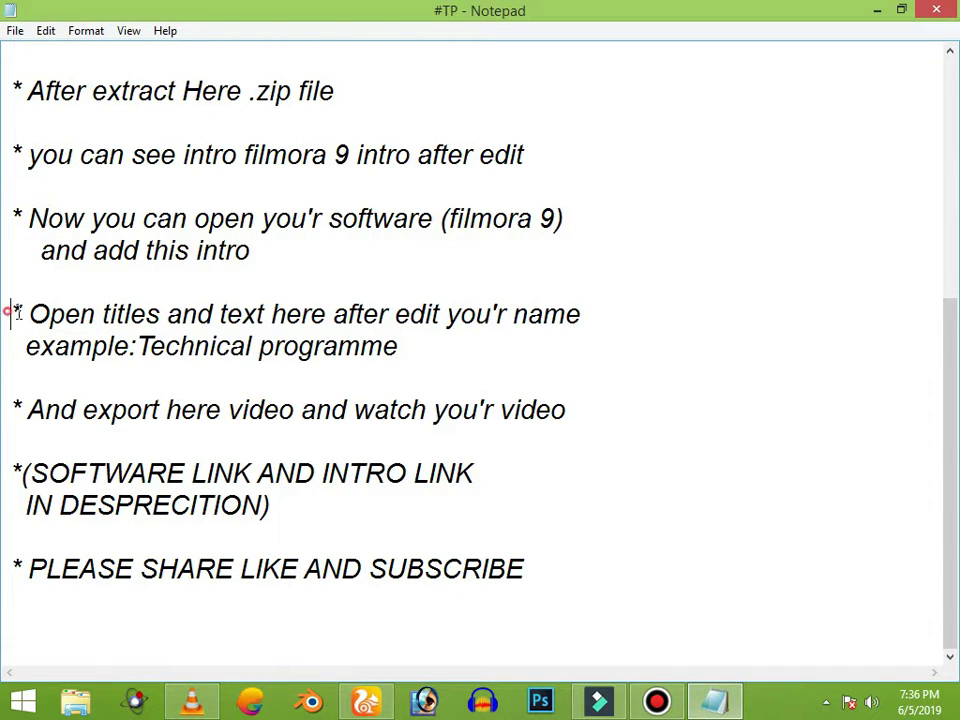
drag(13, 312, 611, 351)
click(612, 346)
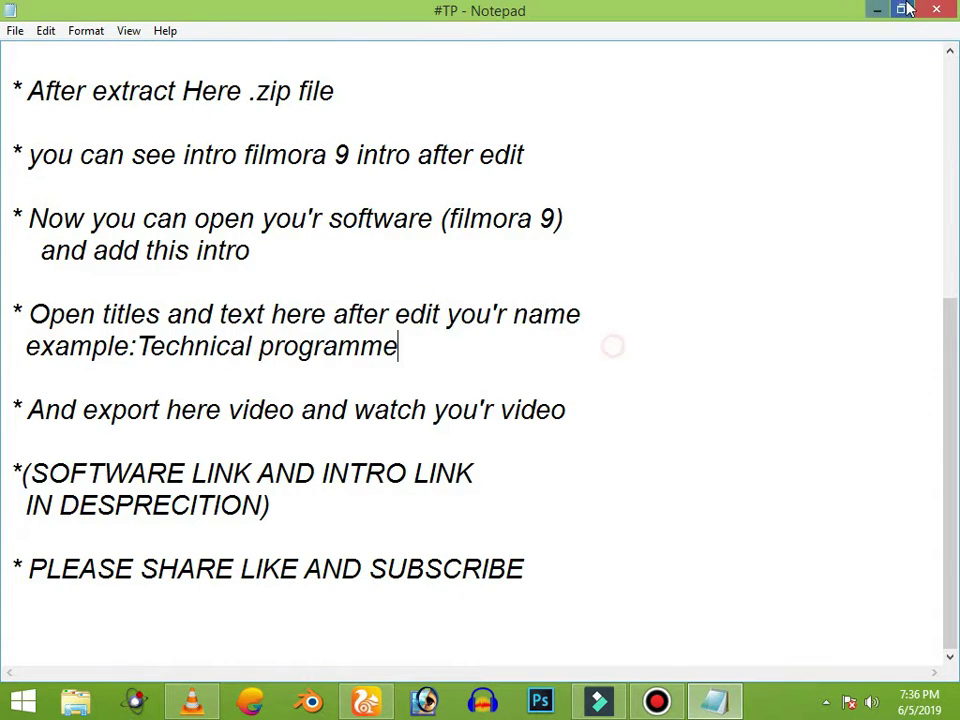
key(alt+Tab)
Step: Play the intro with its Technical programme title in the full-screen preview
click(943, 362)
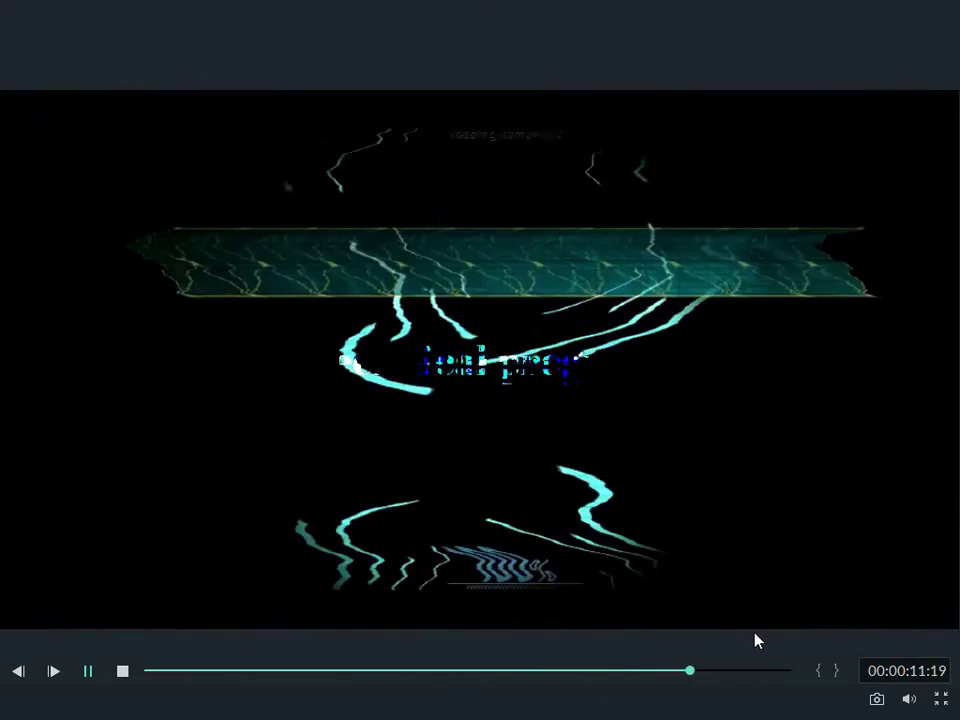
click(940, 698)
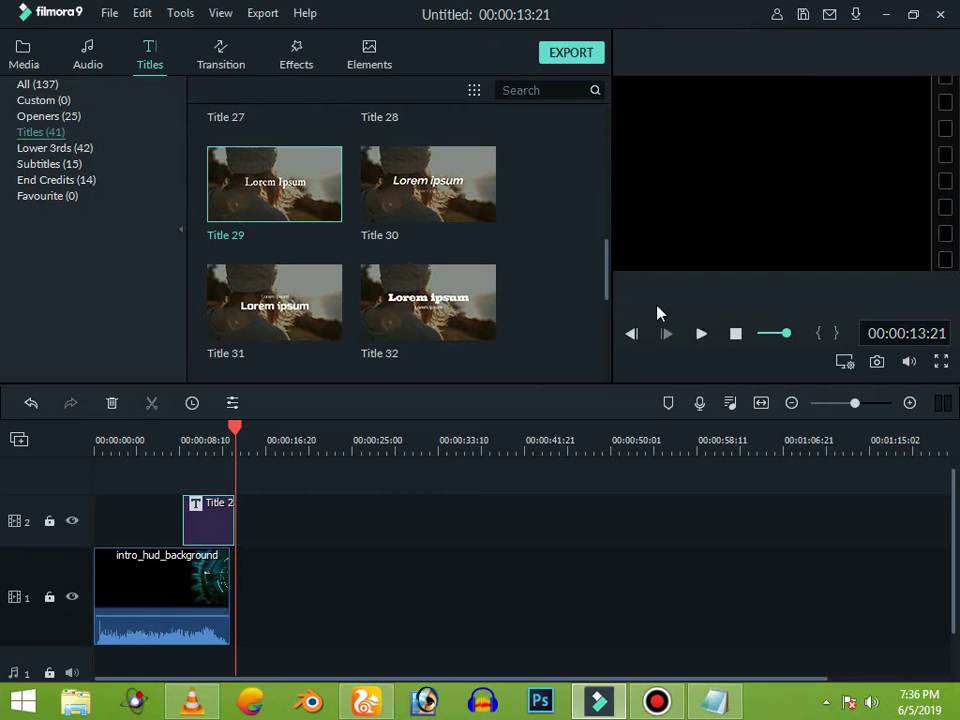
Step: Read the note in Notepad about exporting and watching the video
click(714, 702)
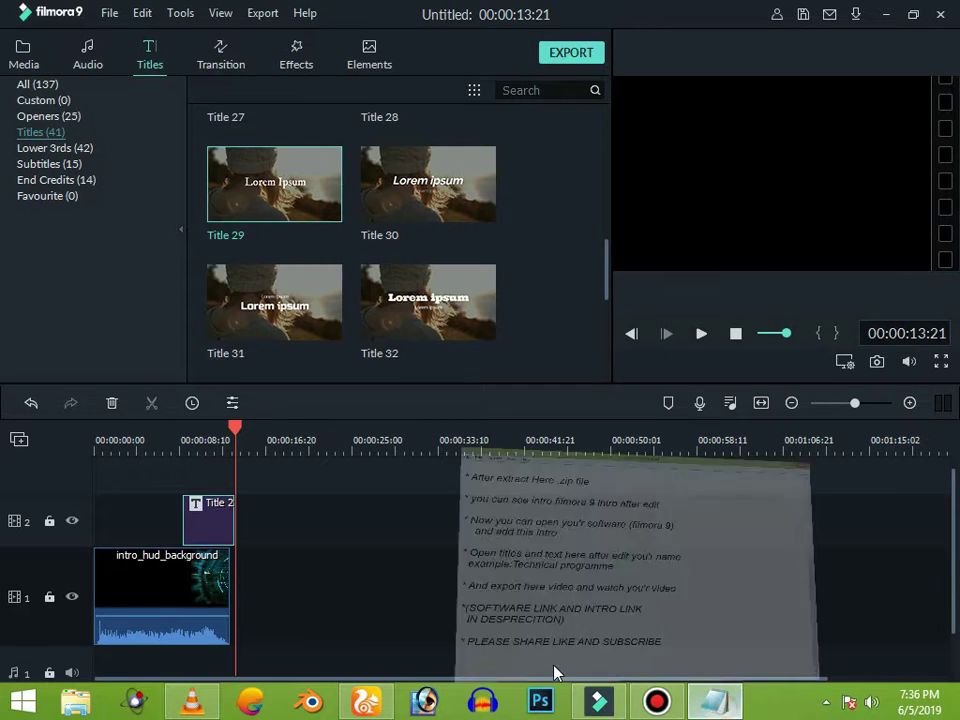
drag(9, 426, 536, 403)
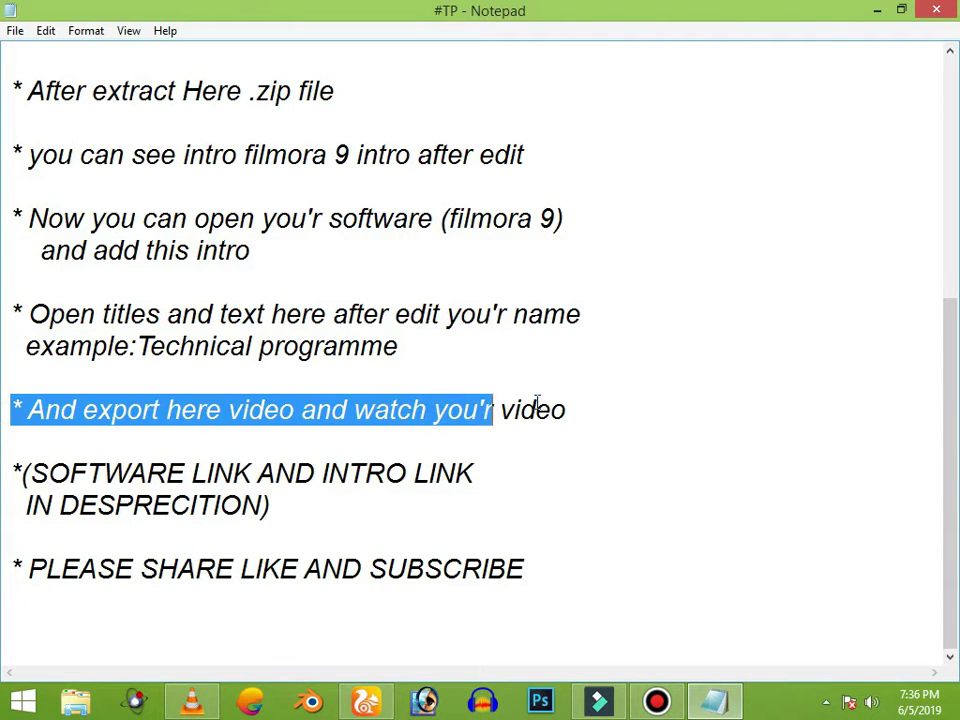
click(615, 390)
click(877, 9)
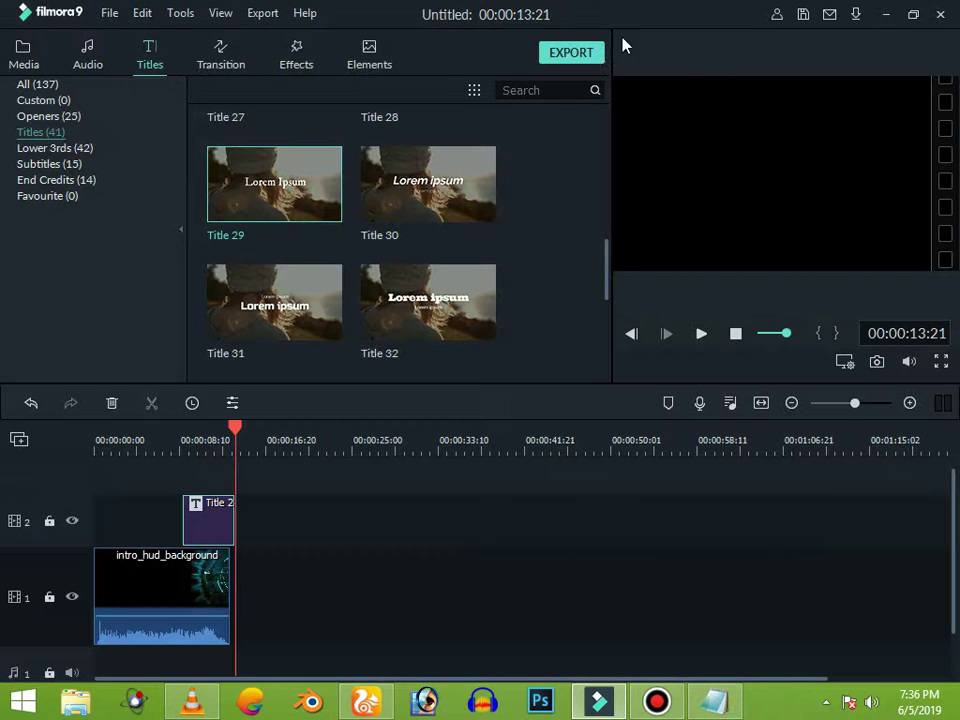
Step: Export the project as an MP4 named My Video to the Desktop at 1920x1080 and 29.97 fps
click(571, 56)
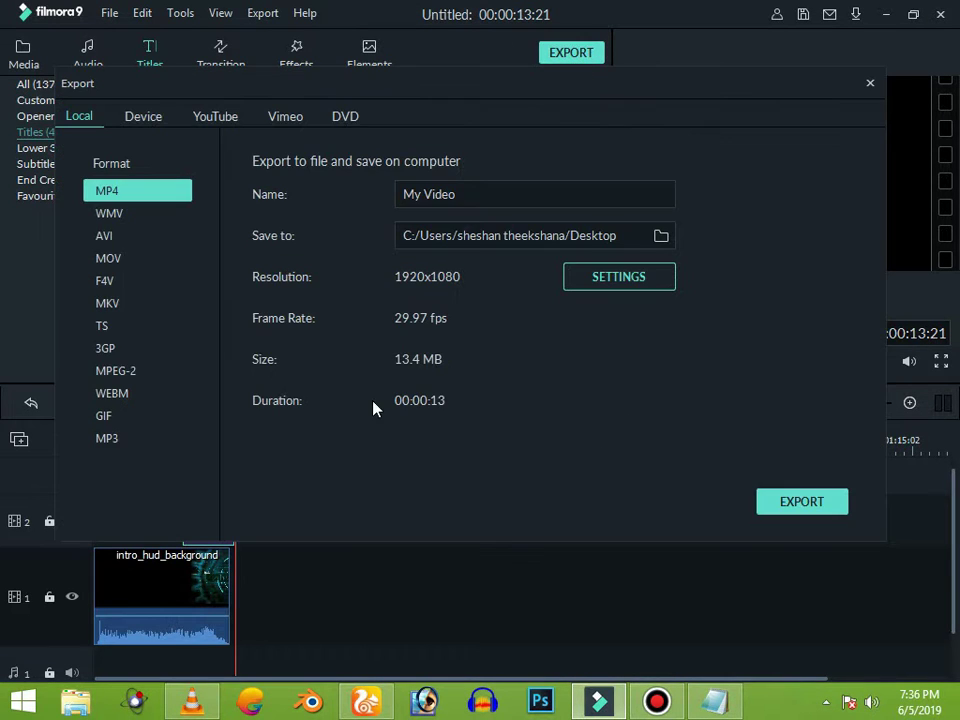
click(396, 359)
click(801, 500)
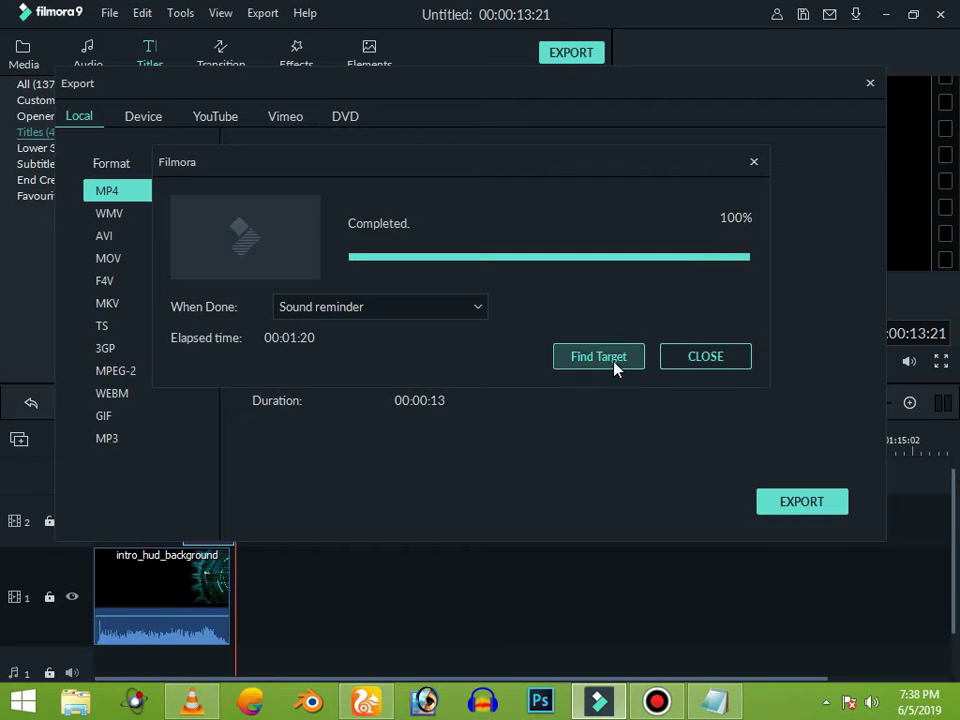
Step: Locate the exported file, leaving the Export dialog and minimizing the editor to reach the desktop
click(613, 362)
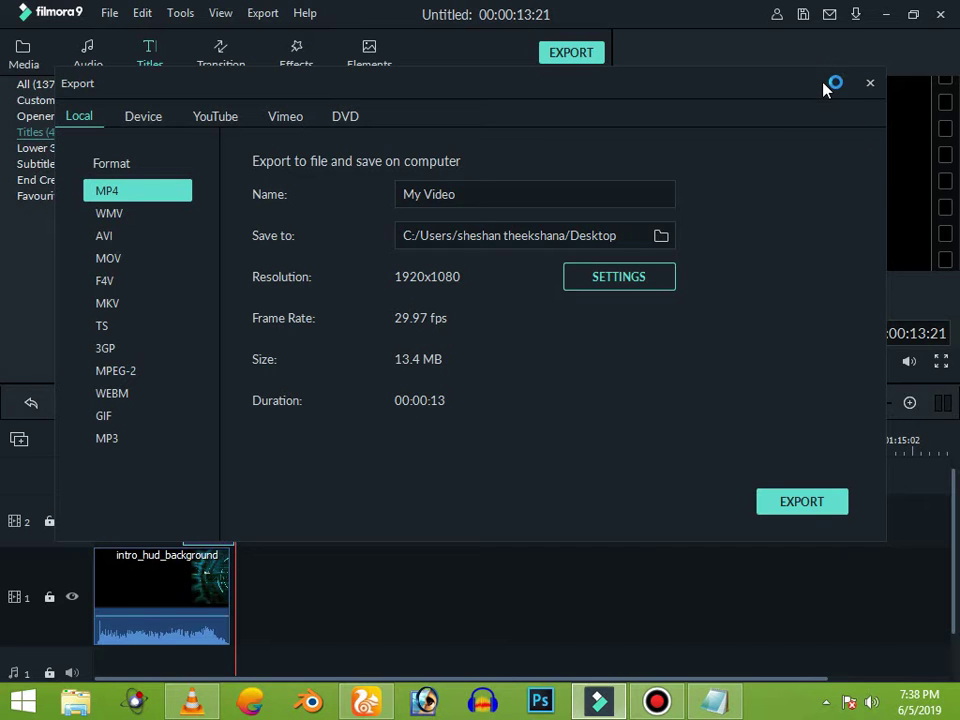
click(870, 84)
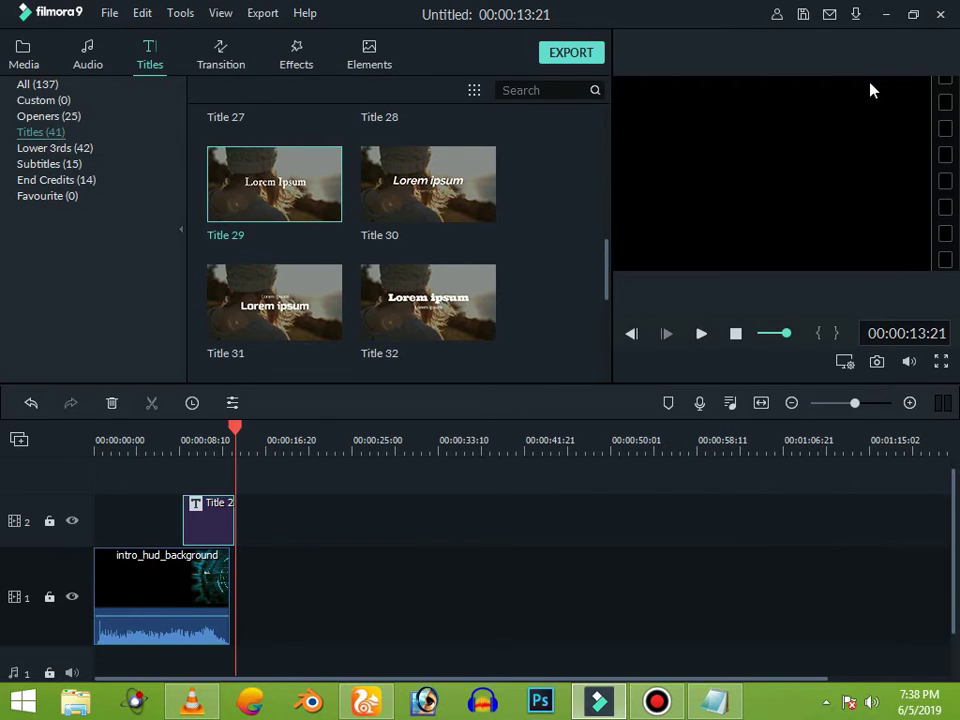
click(886, 14)
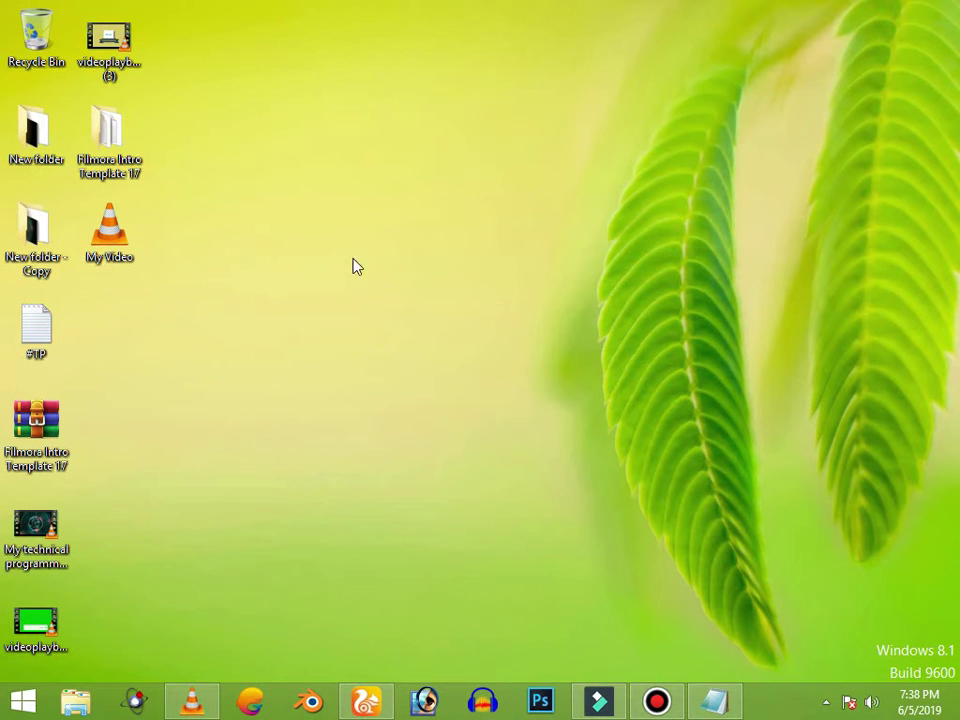
Step: Close the Desktop folder window and play the exported My Video file in VLC media player with the volume raised
double_click(108, 238)
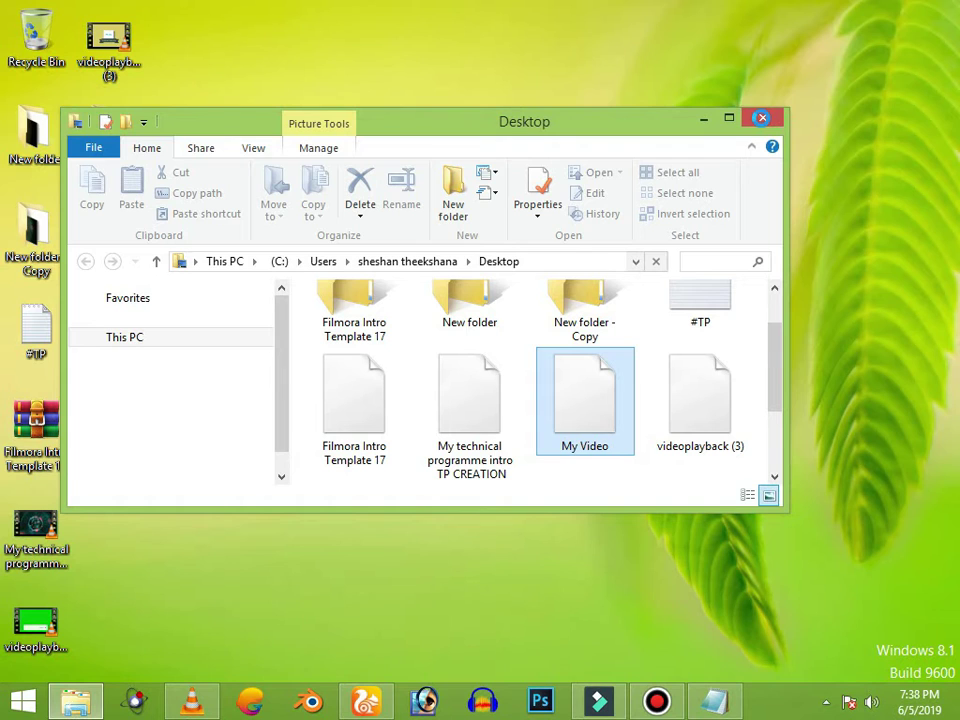
click(768, 120)
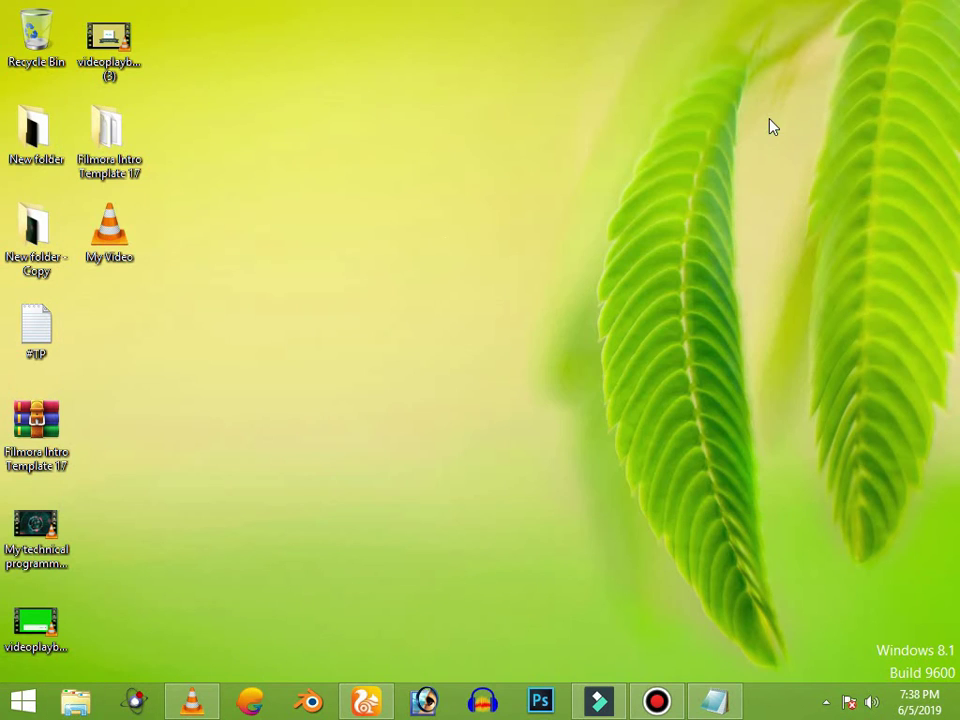
double_click(115, 240)
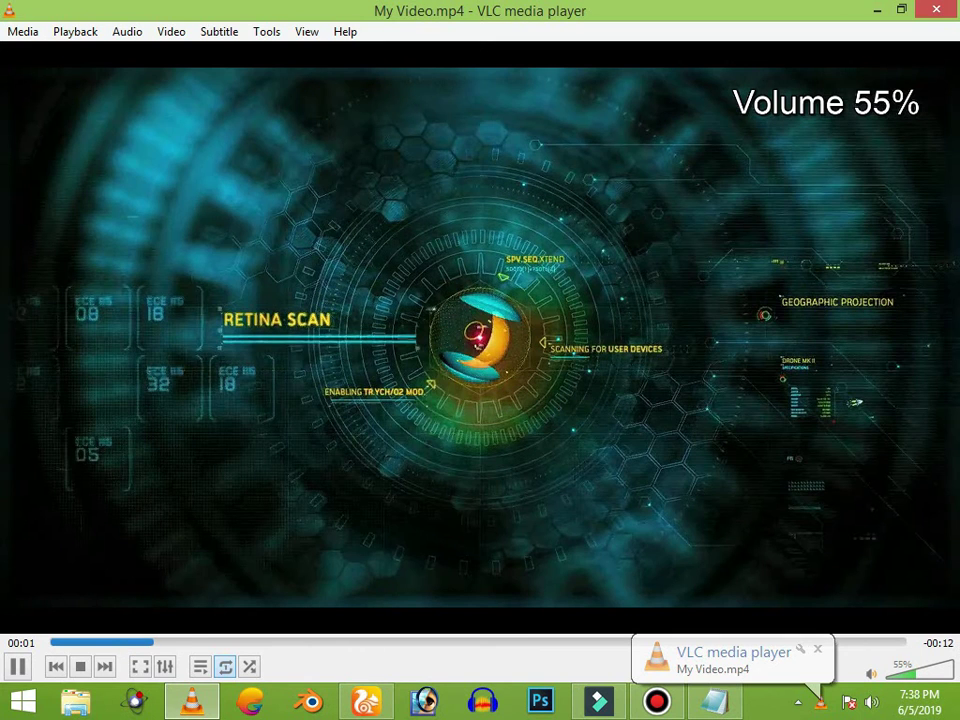
scroll(435, 454, up, 9)
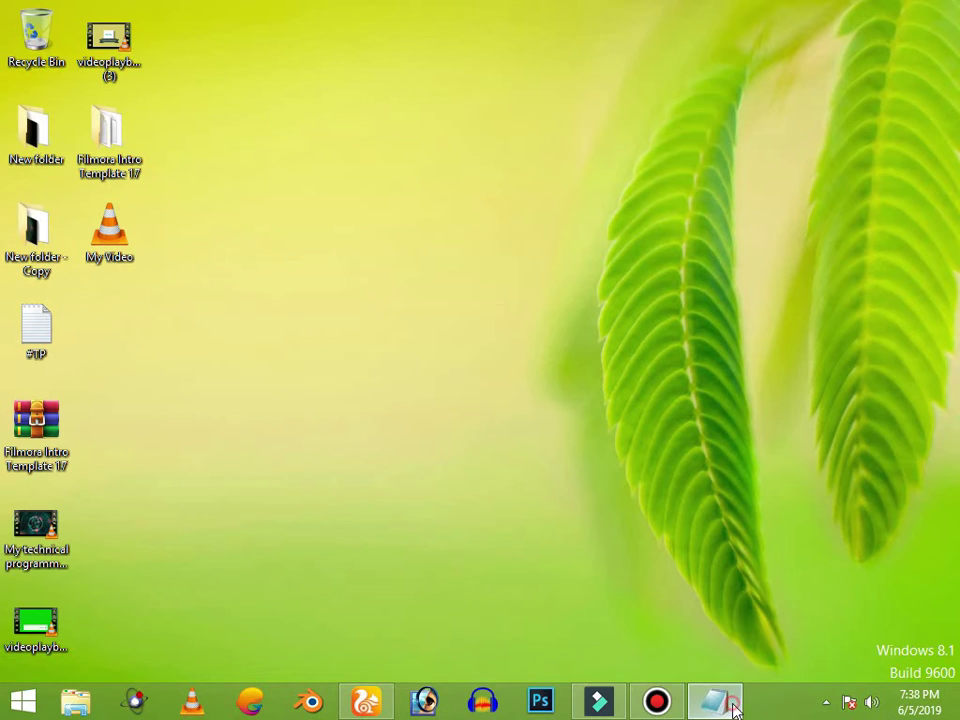
Step: Switch to the #TP note in Notepad and read the lines about sharing and subscribing and the software and intro links
click(734, 706)
click(10, 567)
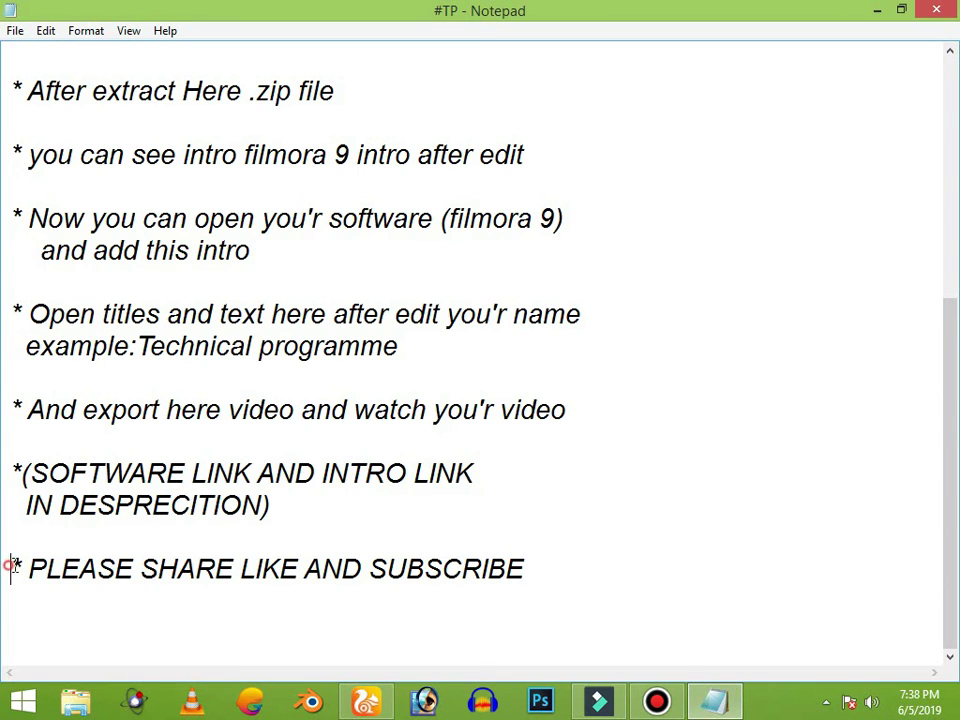
drag(10, 567, 568, 566)
click(623, 519)
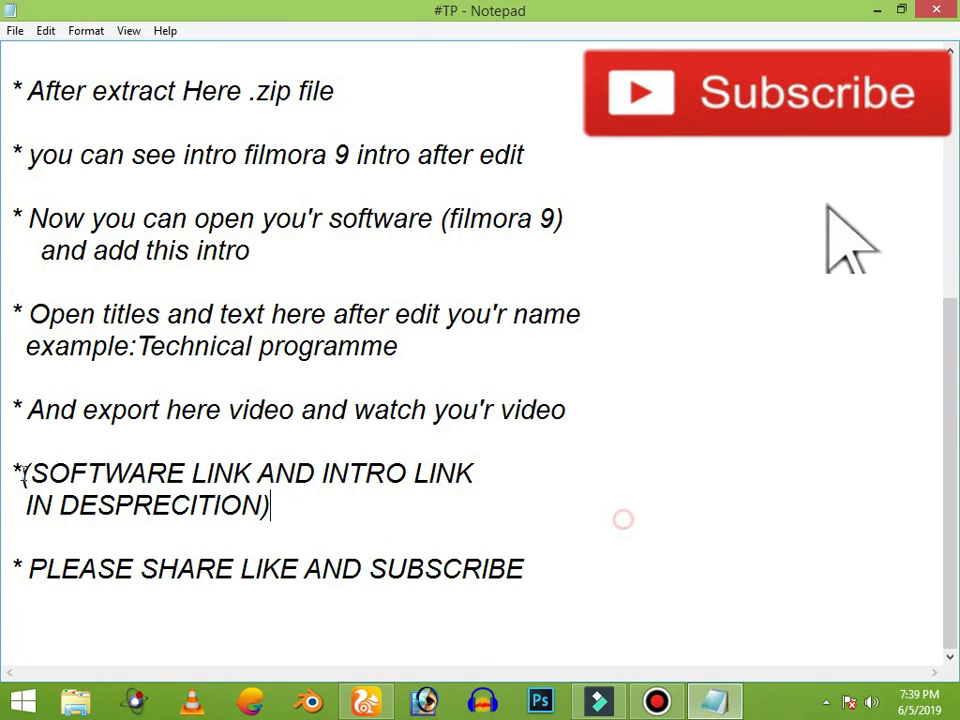
drag(24, 473, 10, 471)
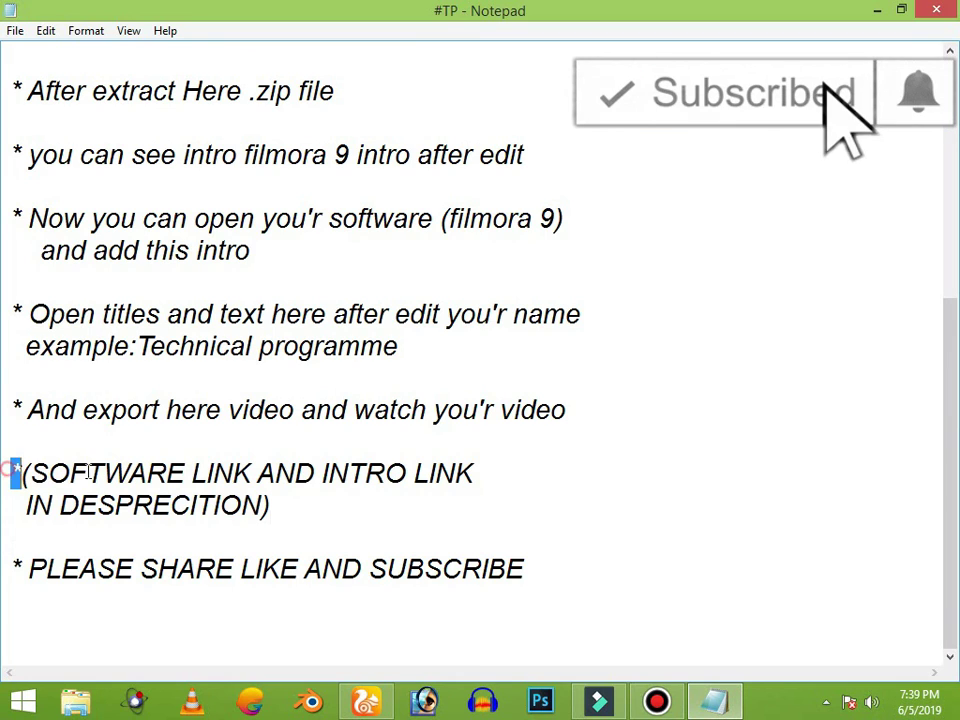